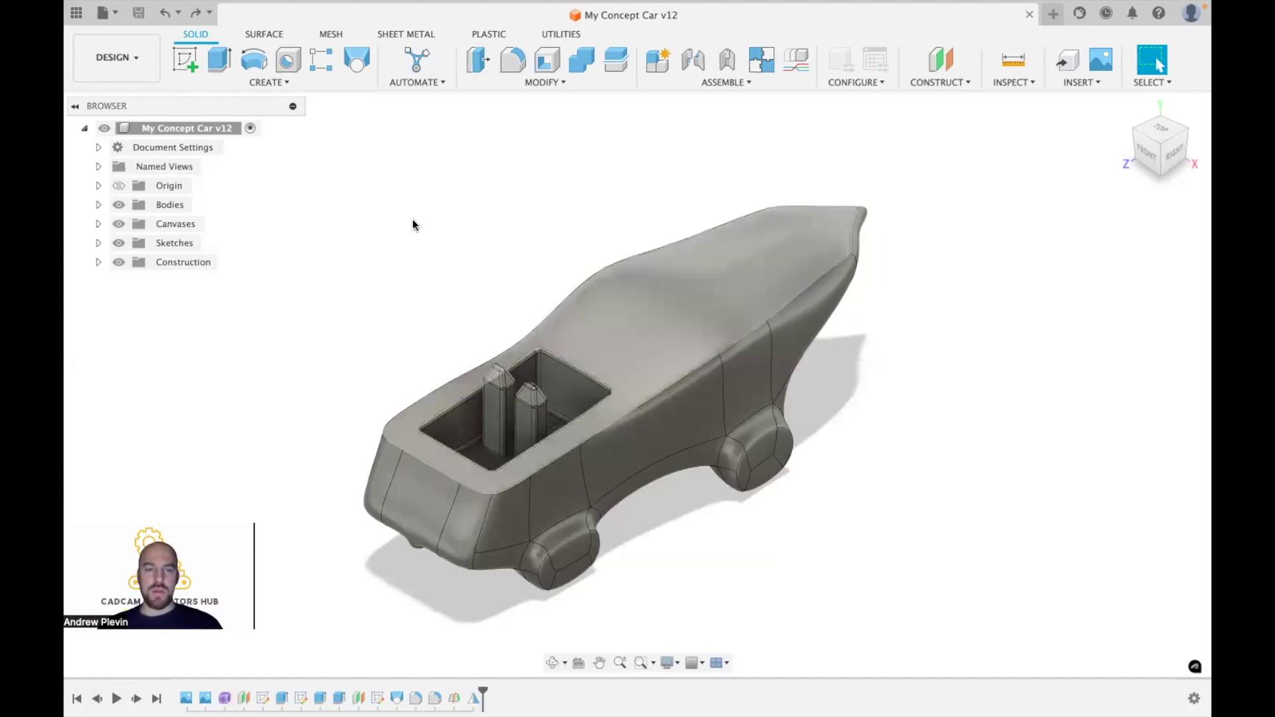
- Start a new sketch on the construction plane Plane3 running lengthwise through the car body
{"action": "left_click", "coordinate": [186, 62]}
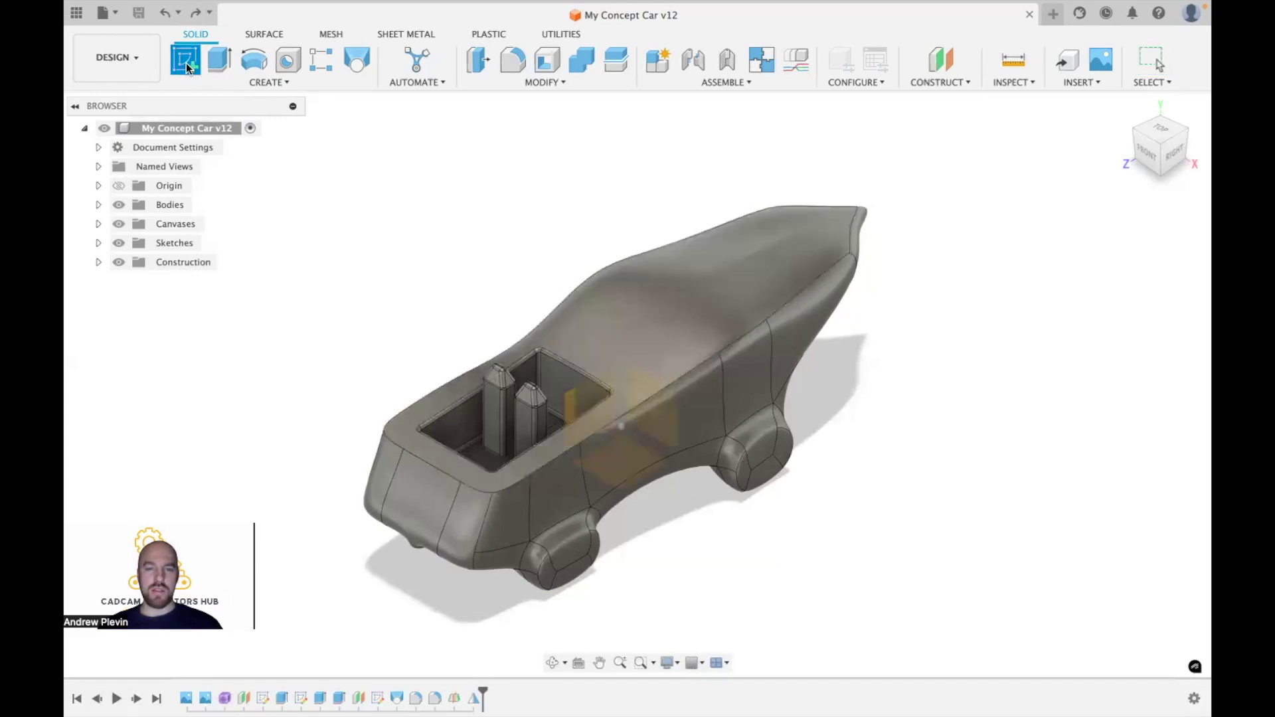
{"action": "left_click", "coordinate": [98, 262]}
{"action": "left_click", "coordinate": [132, 320]}
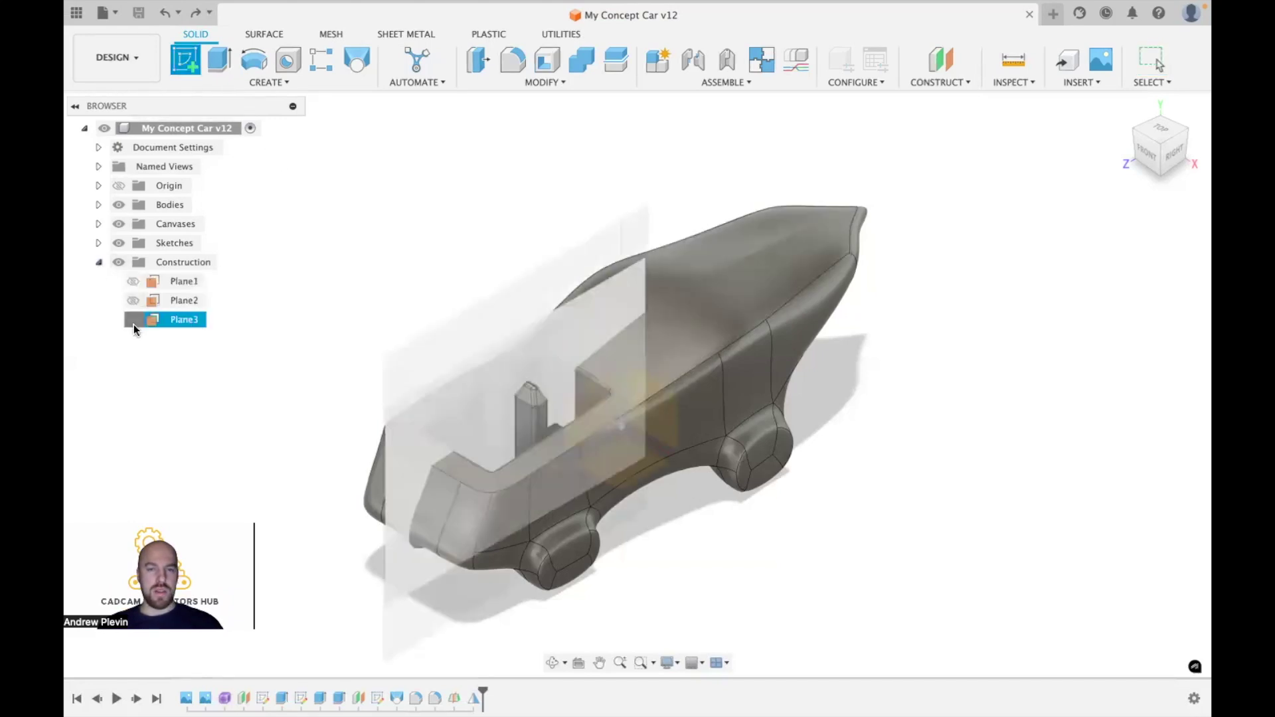
{"action": "left_click", "coordinate": [415, 412]}
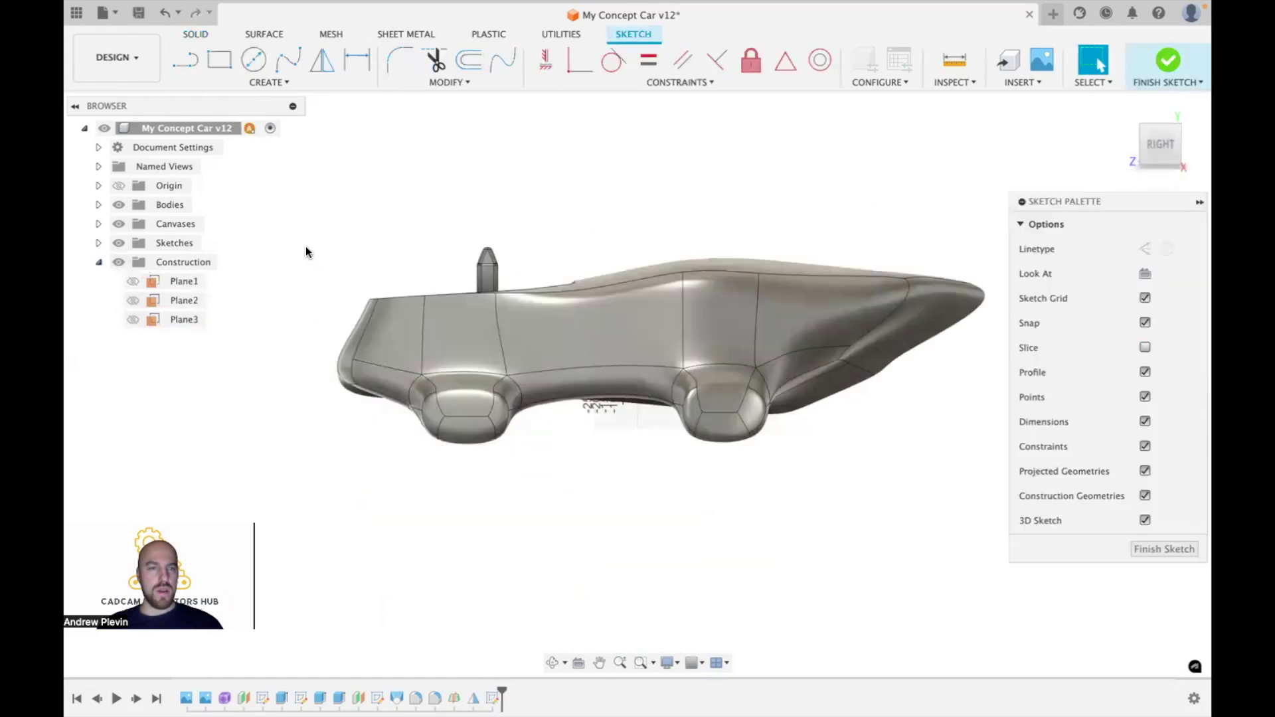
- Sketch a 350 mm diameter circle centred on the lower part of the front wheel bulge
{"action": "left_click", "coordinate": [255, 65]}
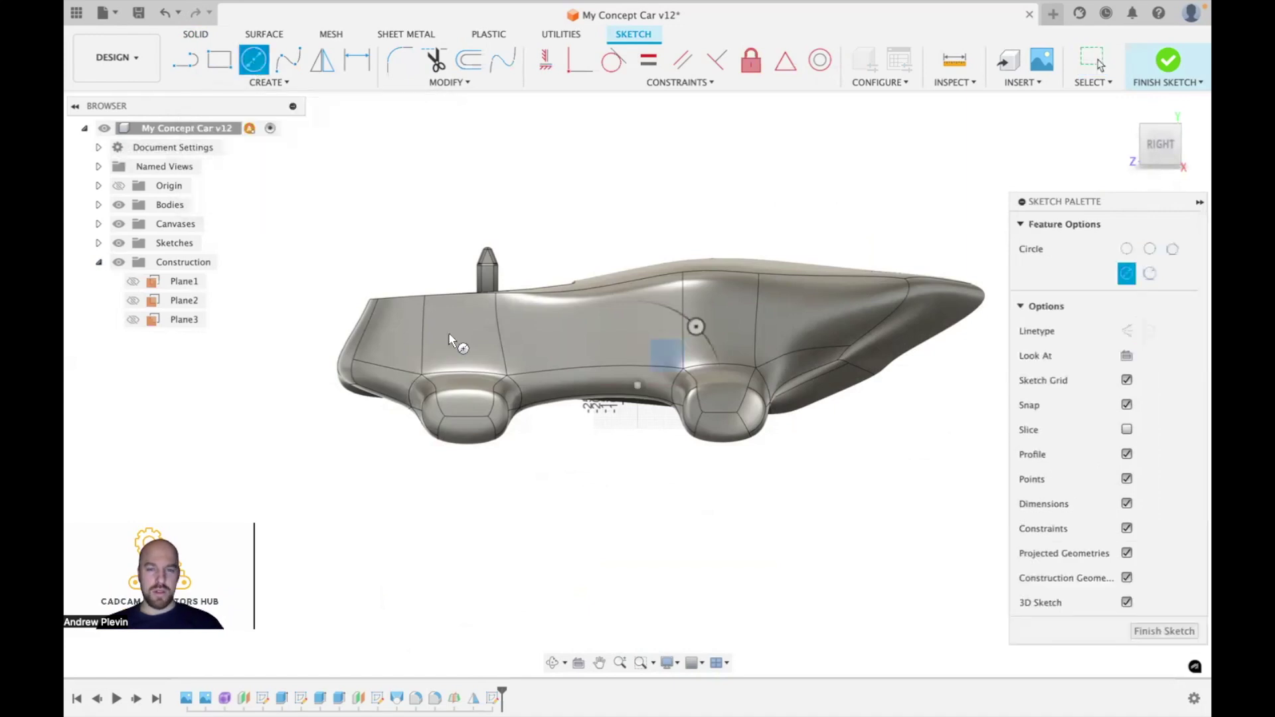
{"action": "scroll", "coordinate": [529, 475], "scroll_direction": "up", "scroll_amount": 2}
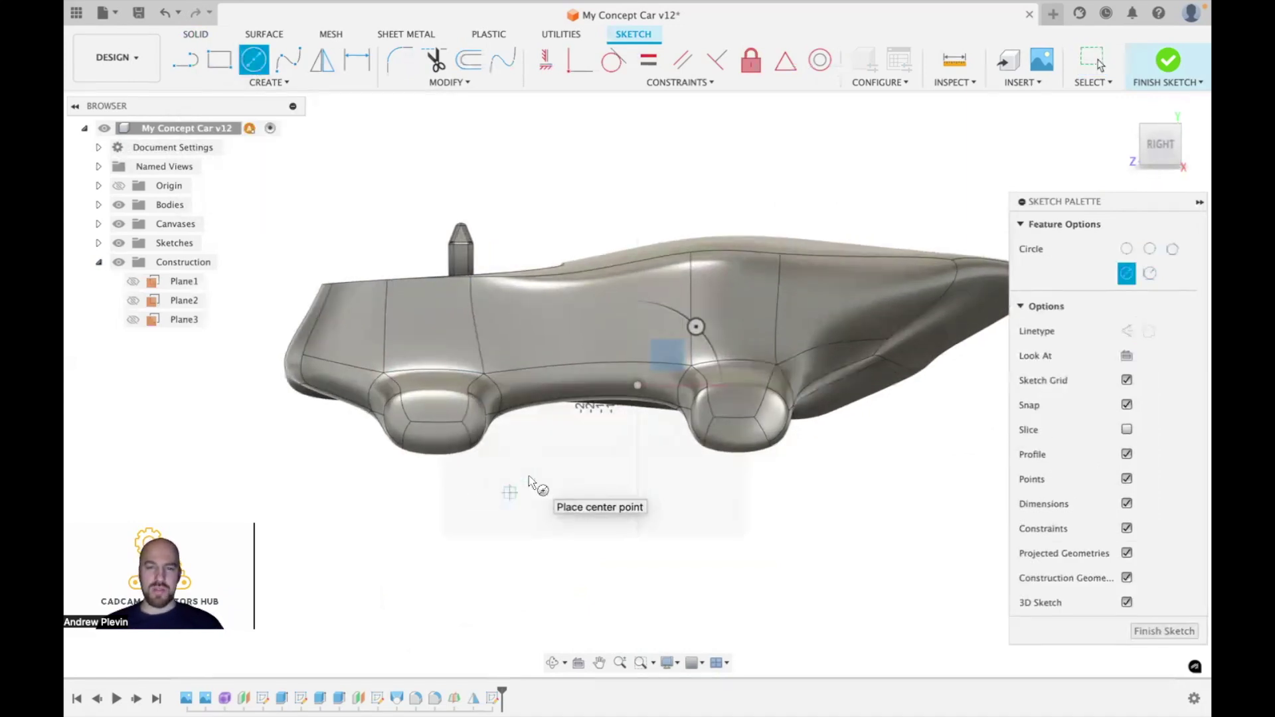
{"action": "scroll", "coordinate": [413, 443], "scroll_direction": "up", "scroll_amount": 1}
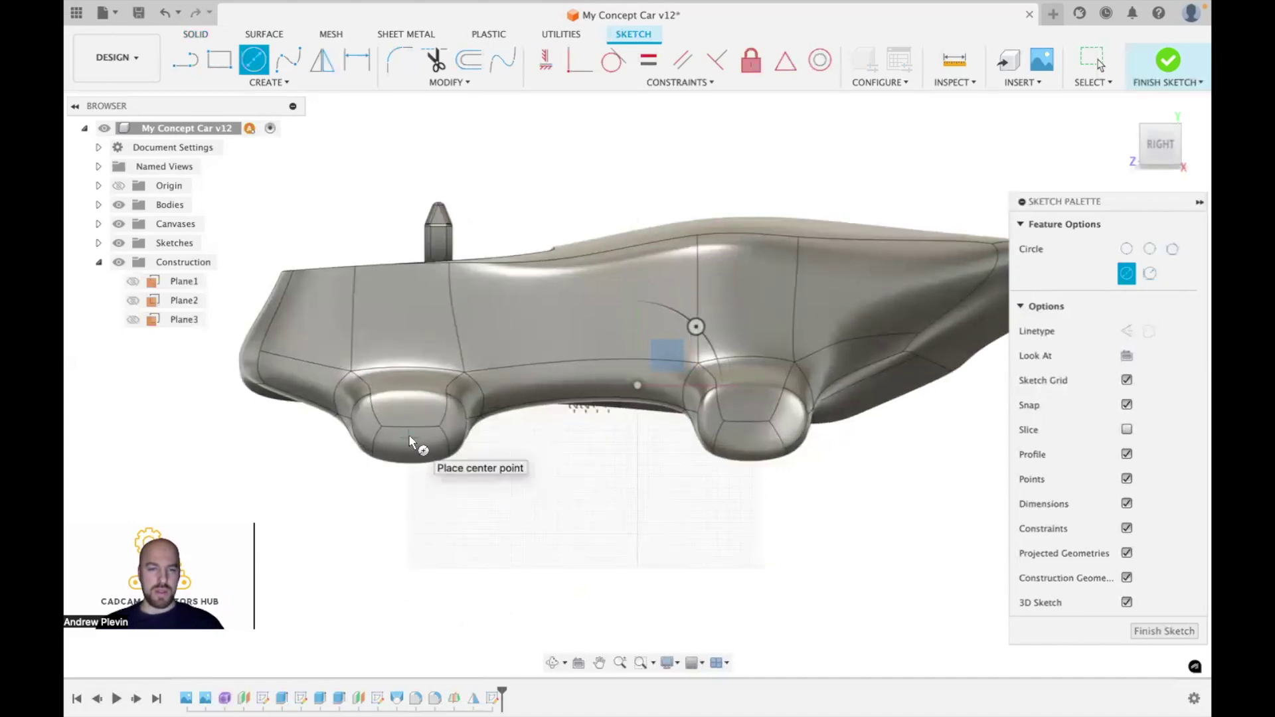
{"action": "left_click", "coordinate": [411, 441]}
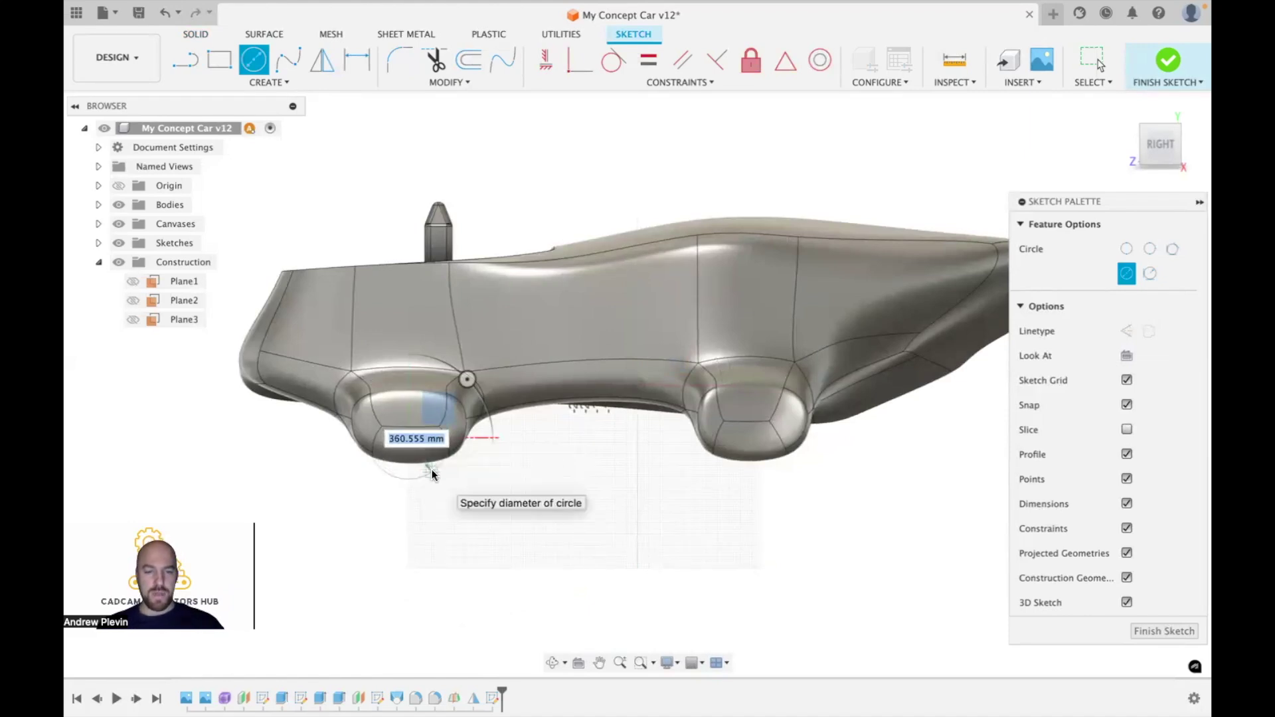
{"action": "type", "text": "350"}
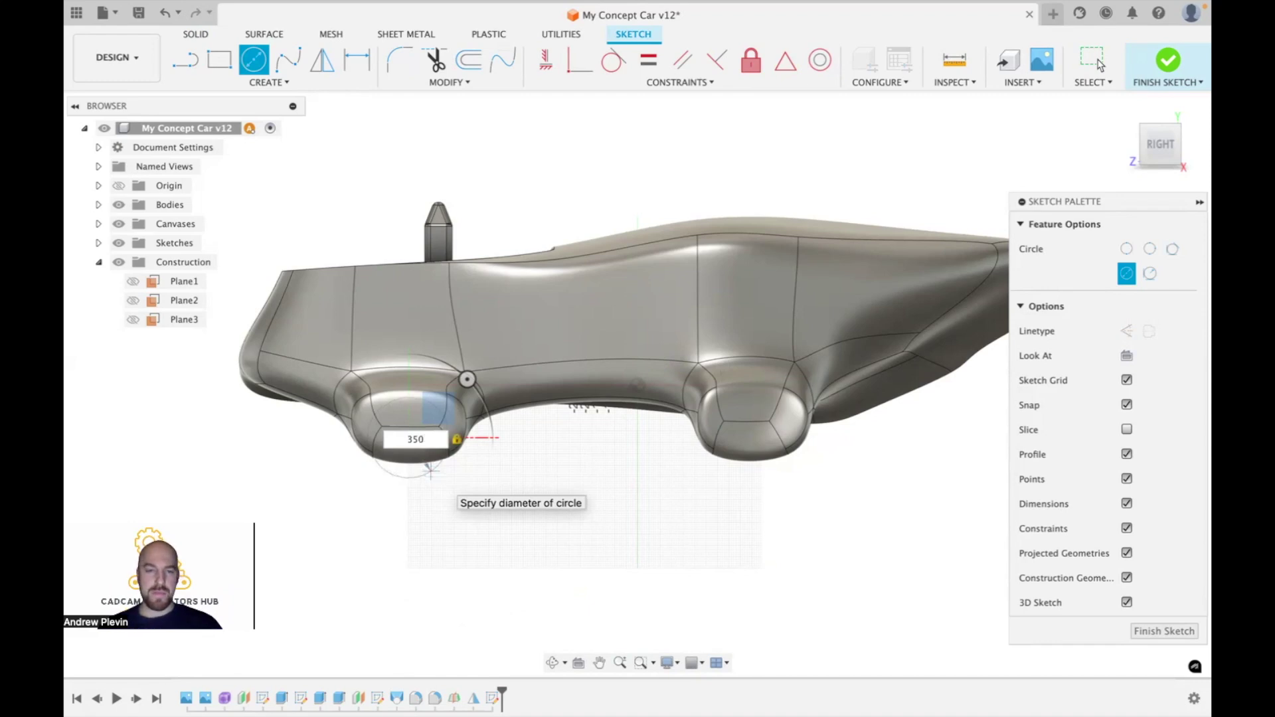
{"action": "key", "text": "Return"}
{"action": "key", "text": "Escape"}
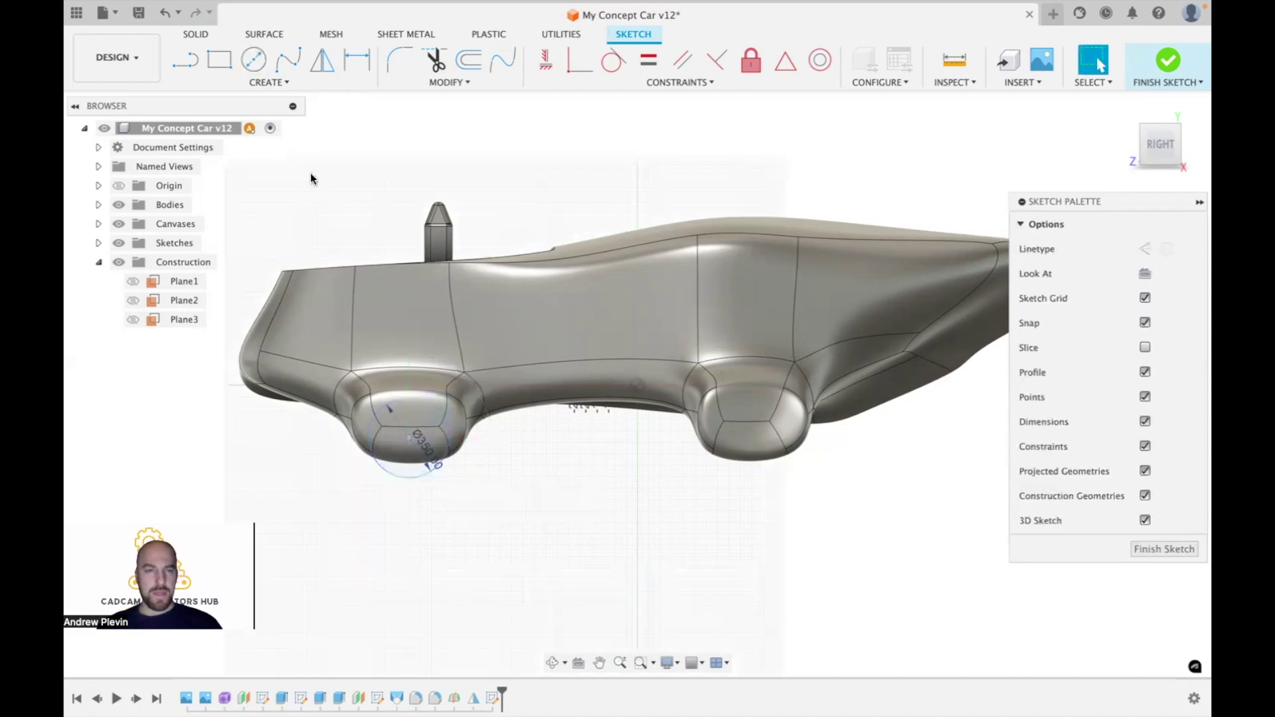
- Sketch a second 350 mm diameter circle on the rear wheel bulge, level with the front circle's centre
{"action": "left_click", "coordinate": [255, 65]}
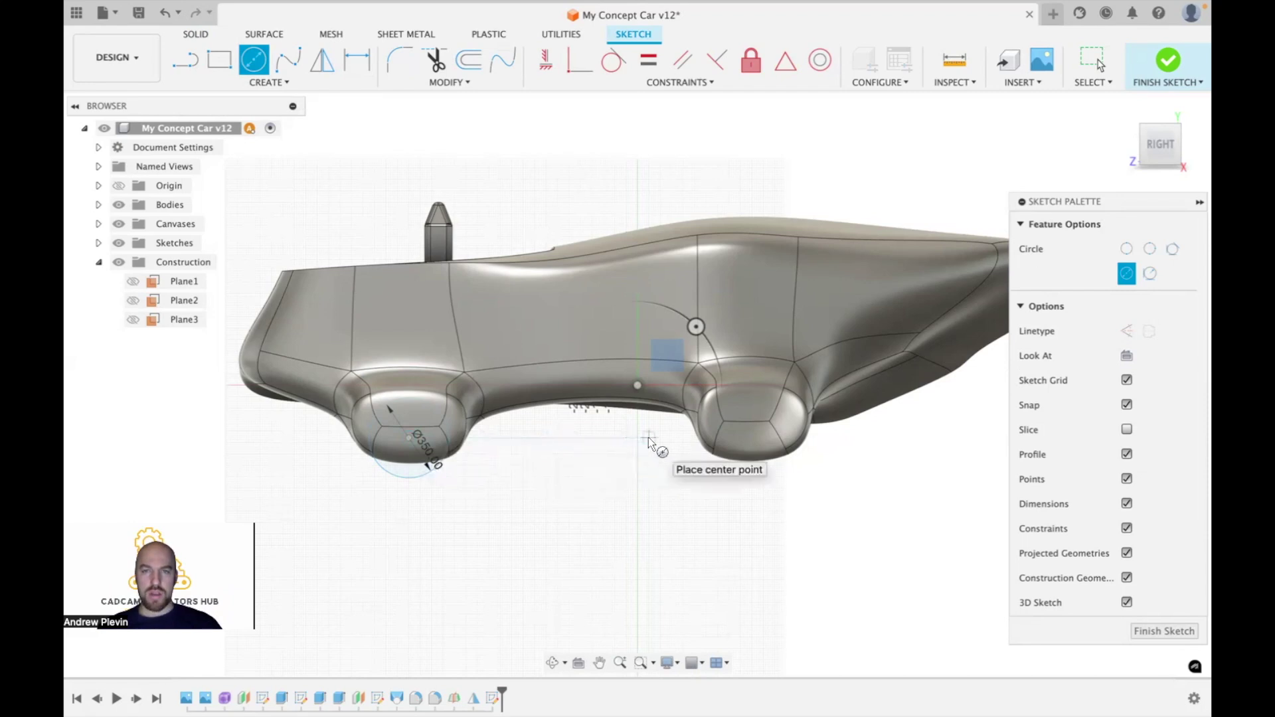
{"action": "left_click", "coordinate": [751, 437]}
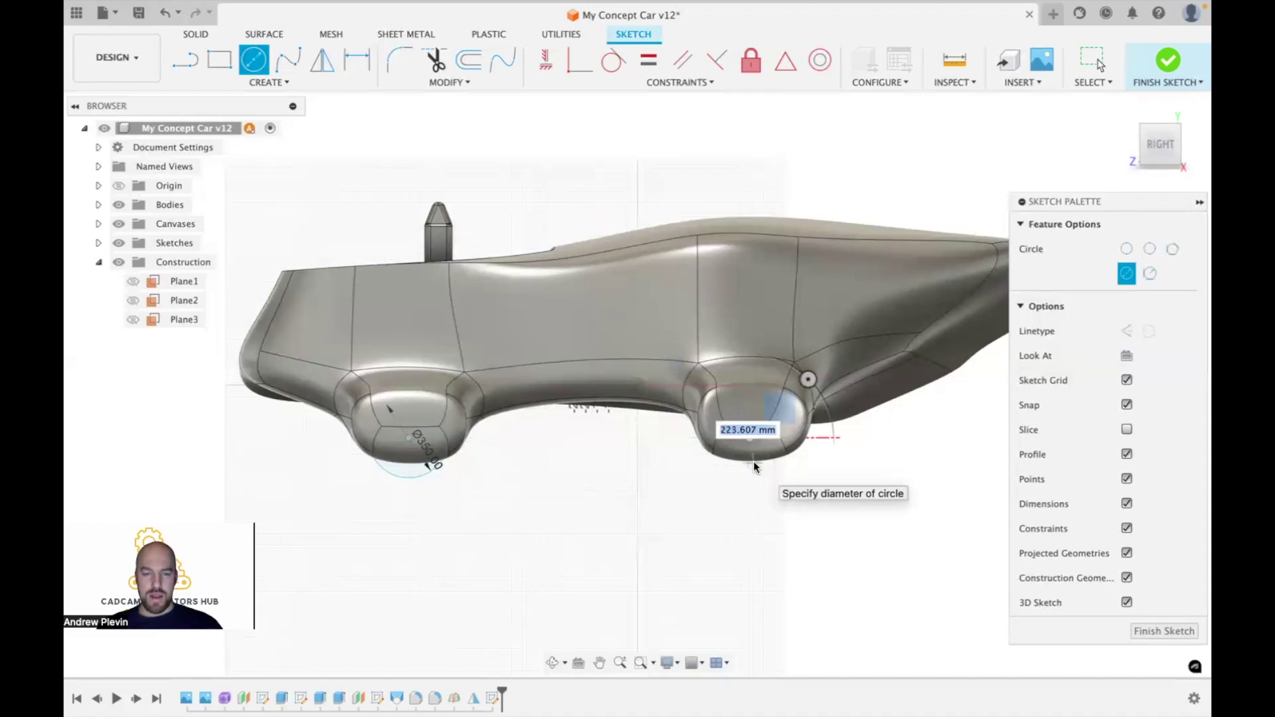
{"action": "type", "text": "350"}
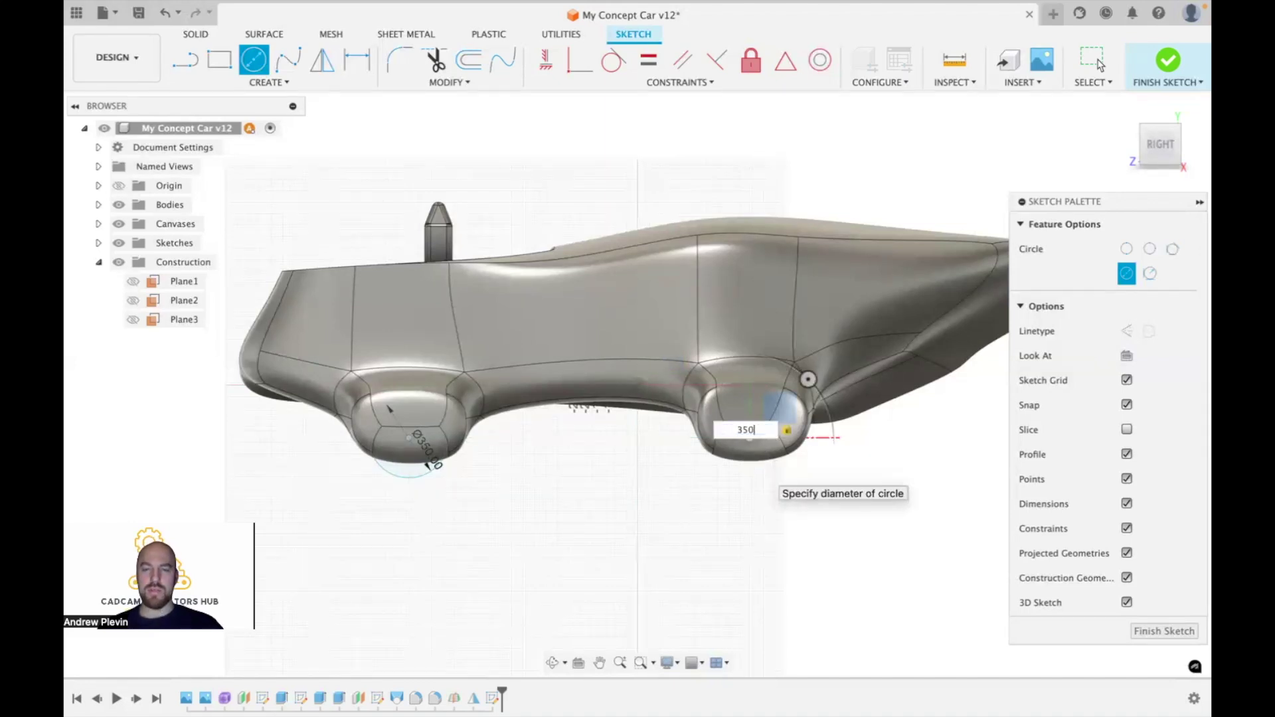
{"action": "key", "text": "Return"}
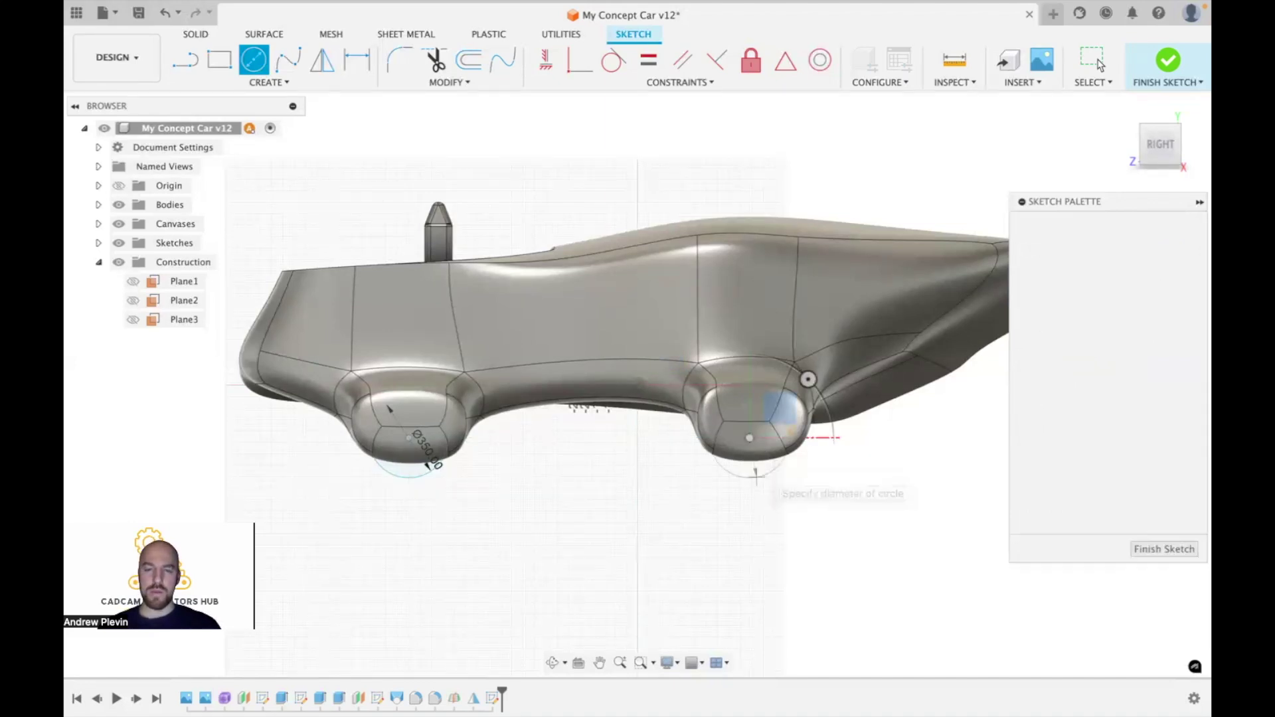
{"action": "left_click", "coordinate": [1092, 62]}
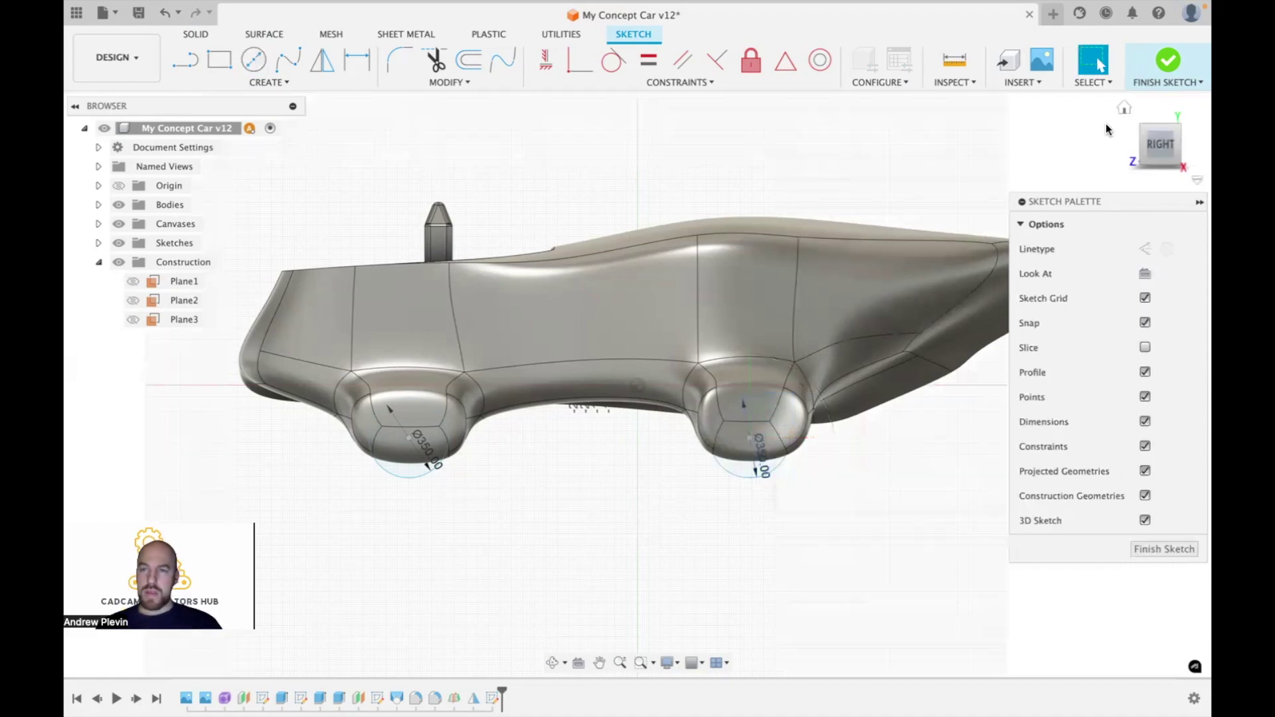
- Finish the wheel sketch, collapse the construction planes list and return to the home view
{"action": "left_click", "coordinate": [1170, 69]}
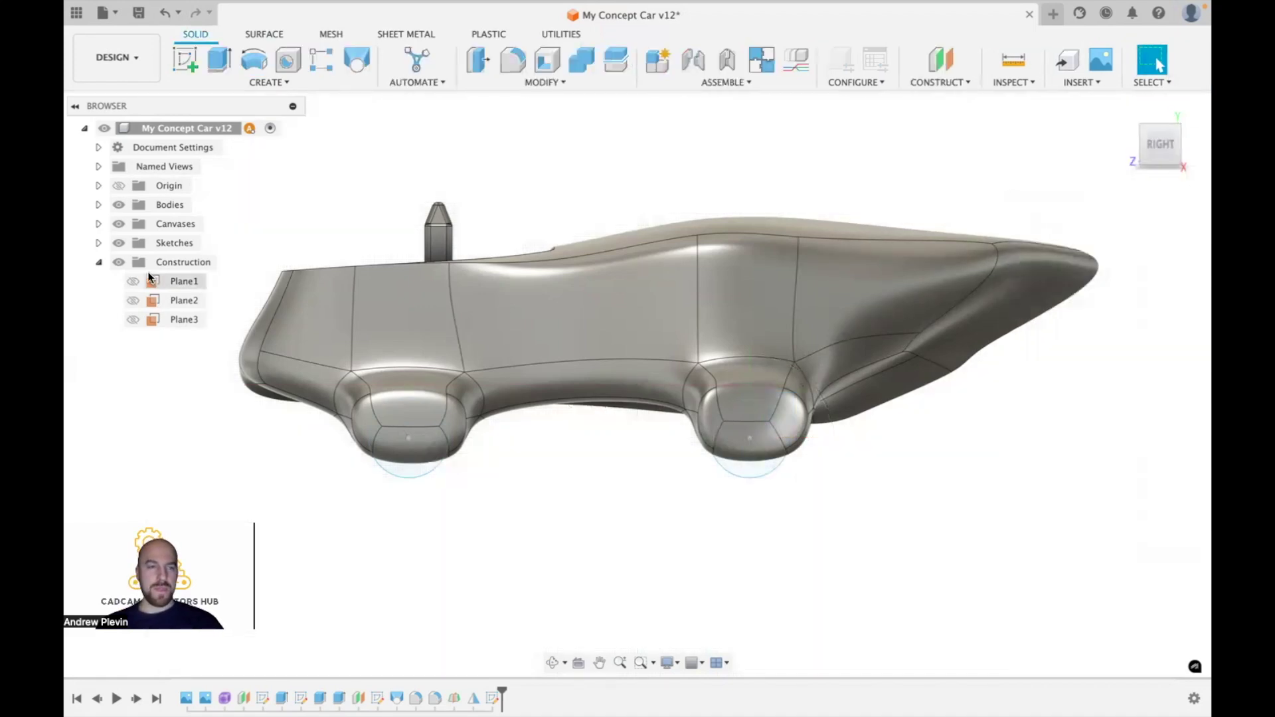
{"action": "left_click", "coordinate": [98, 262]}
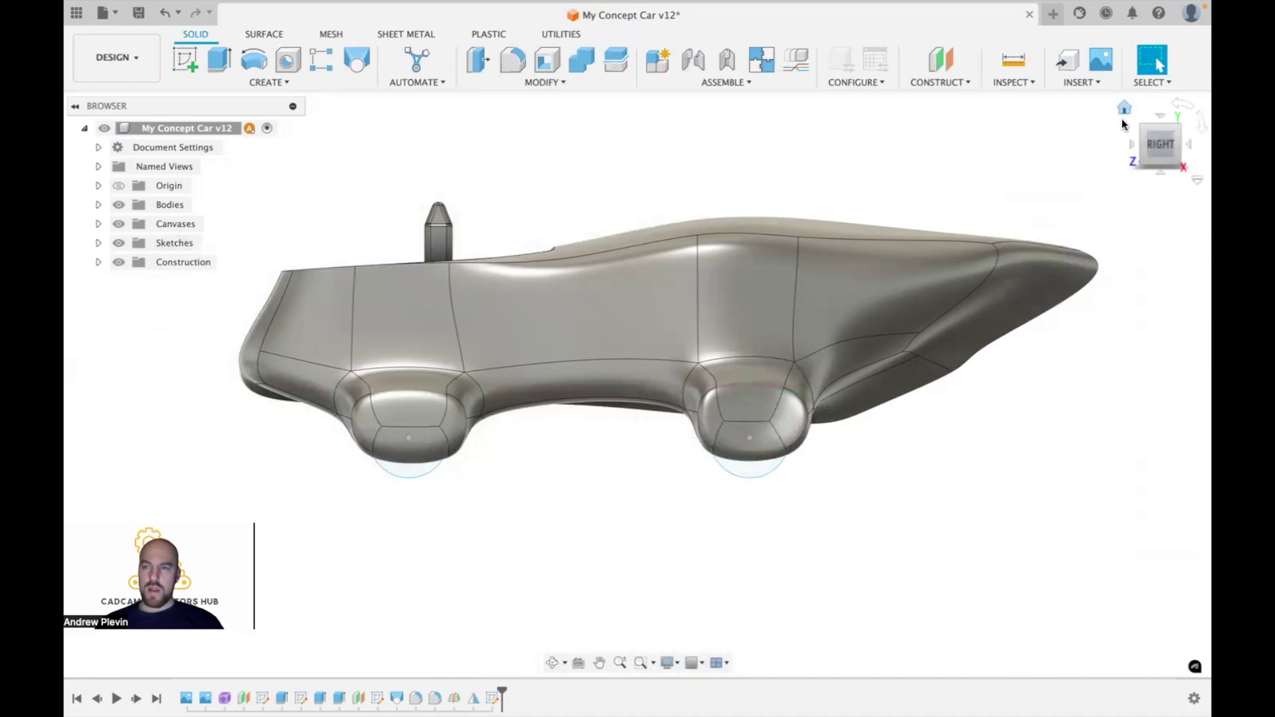
{"action": "left_click", "coordinate": [1125, 110]}
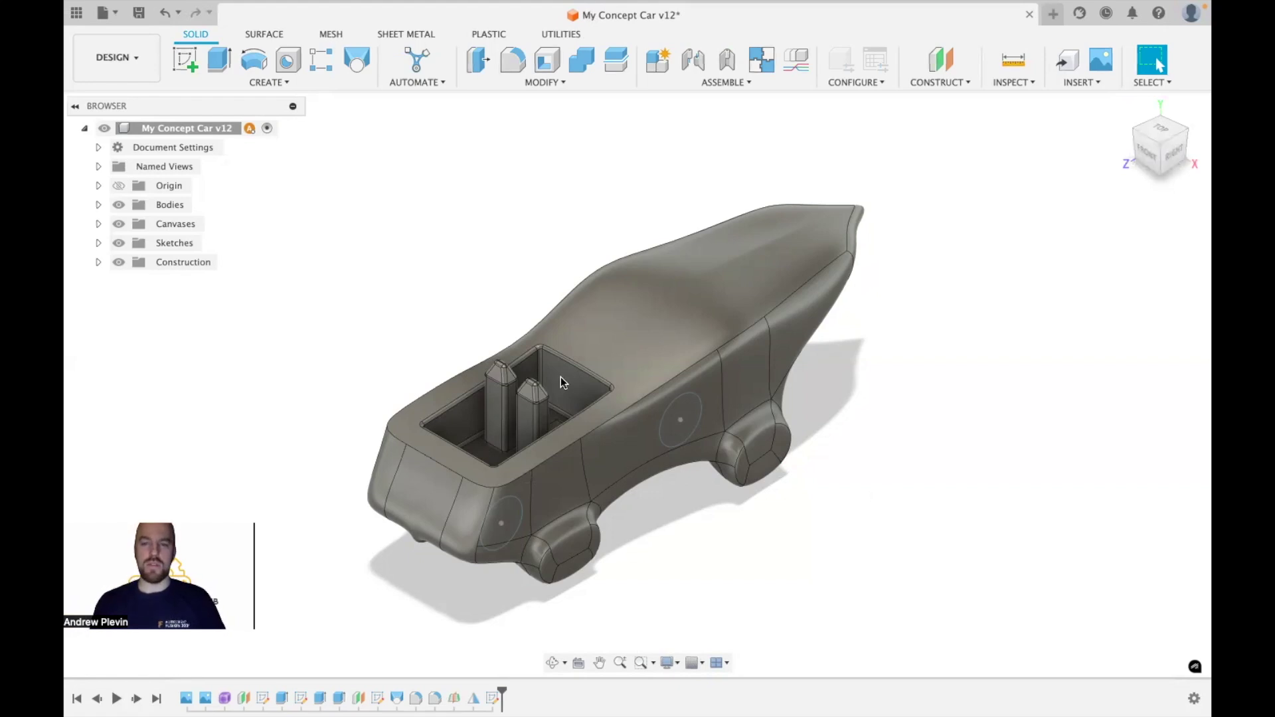
- Begin an Extrude with both wheel circles as profiles, hiding the car bodies while selecting and showing them again
{"action": "left_click", "coordinate": [219, 62]}
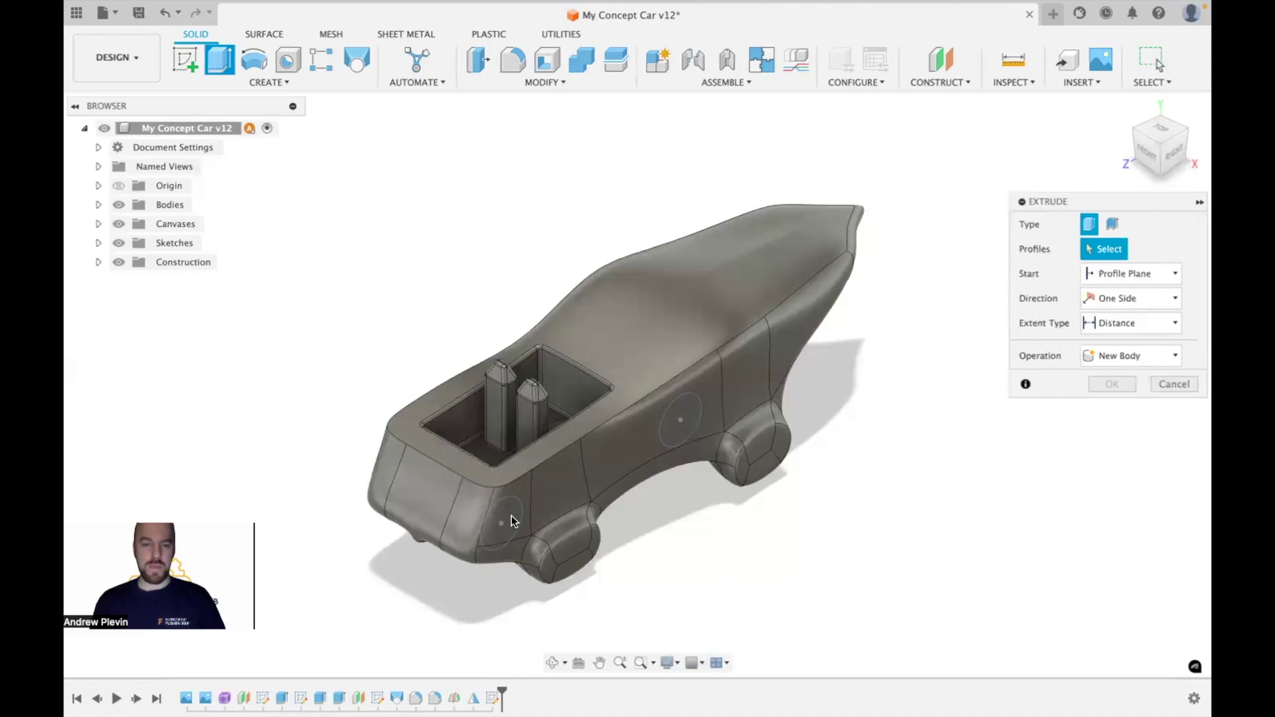
{"action": "left_click", "coordinate": [118, 208]}
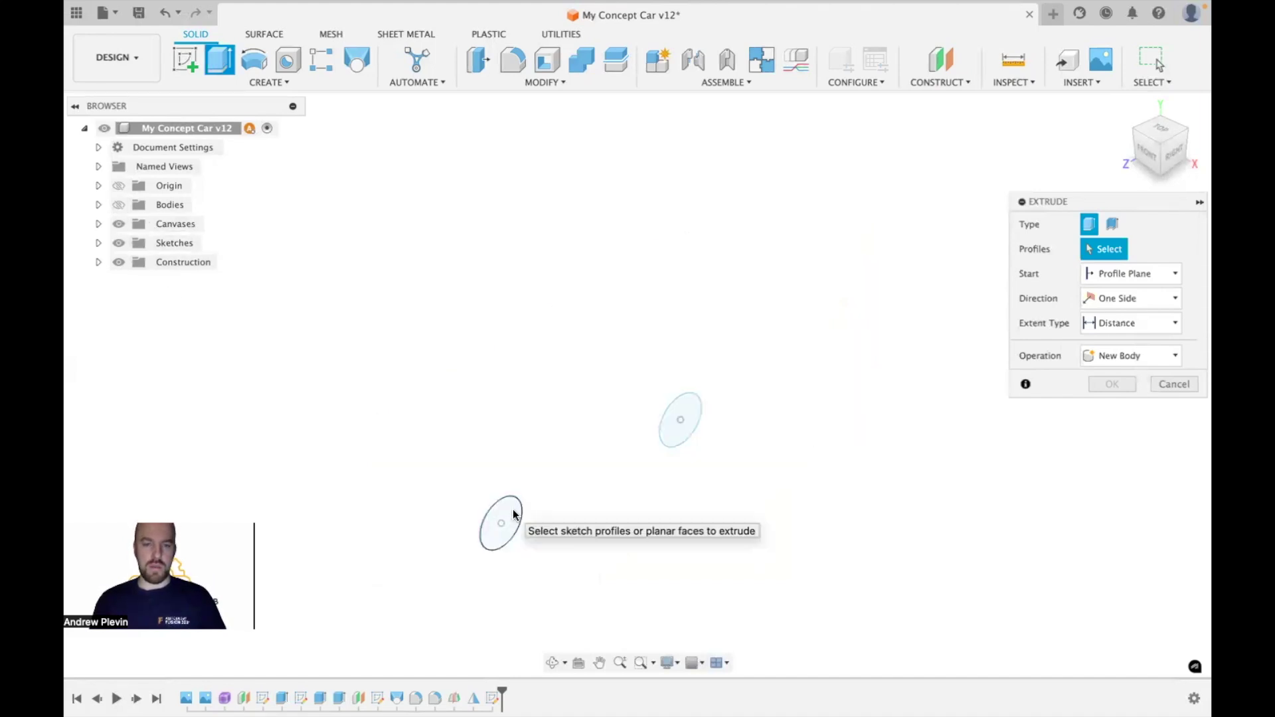
{"action": "left_click", "coordinate": [675, 433]}
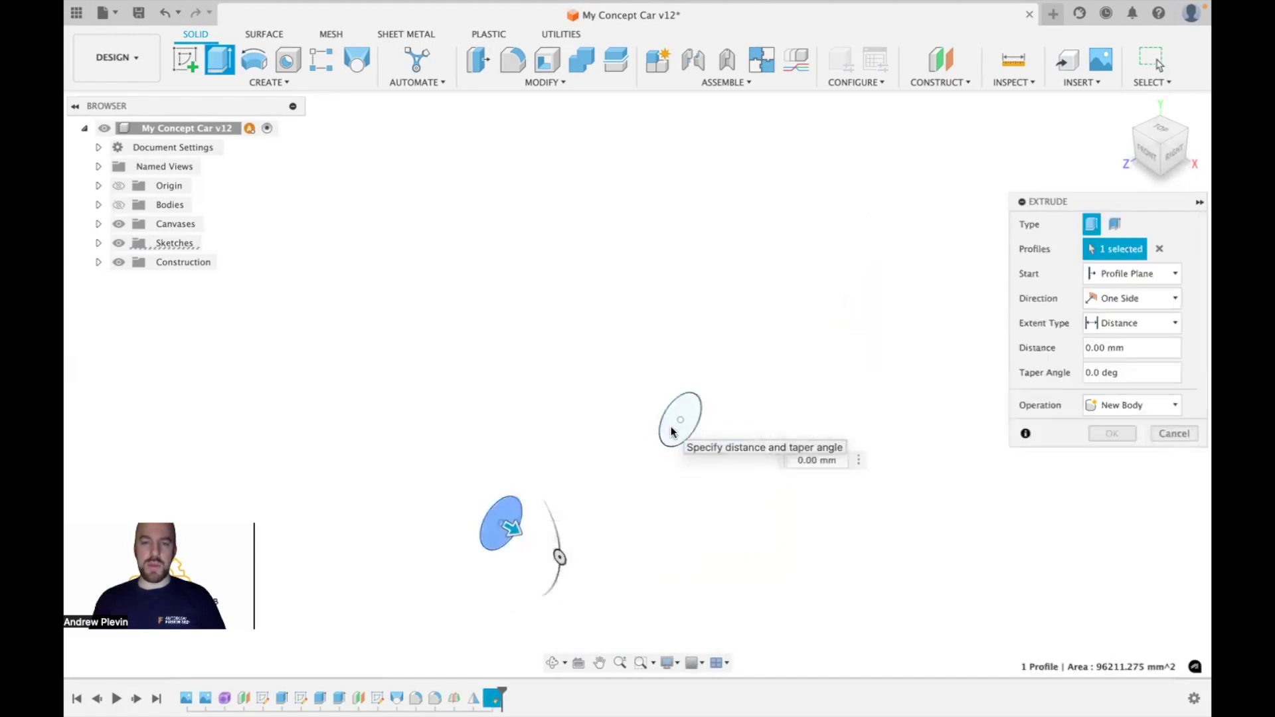
{"action": "left_click", "coordinate": [673, 431]}
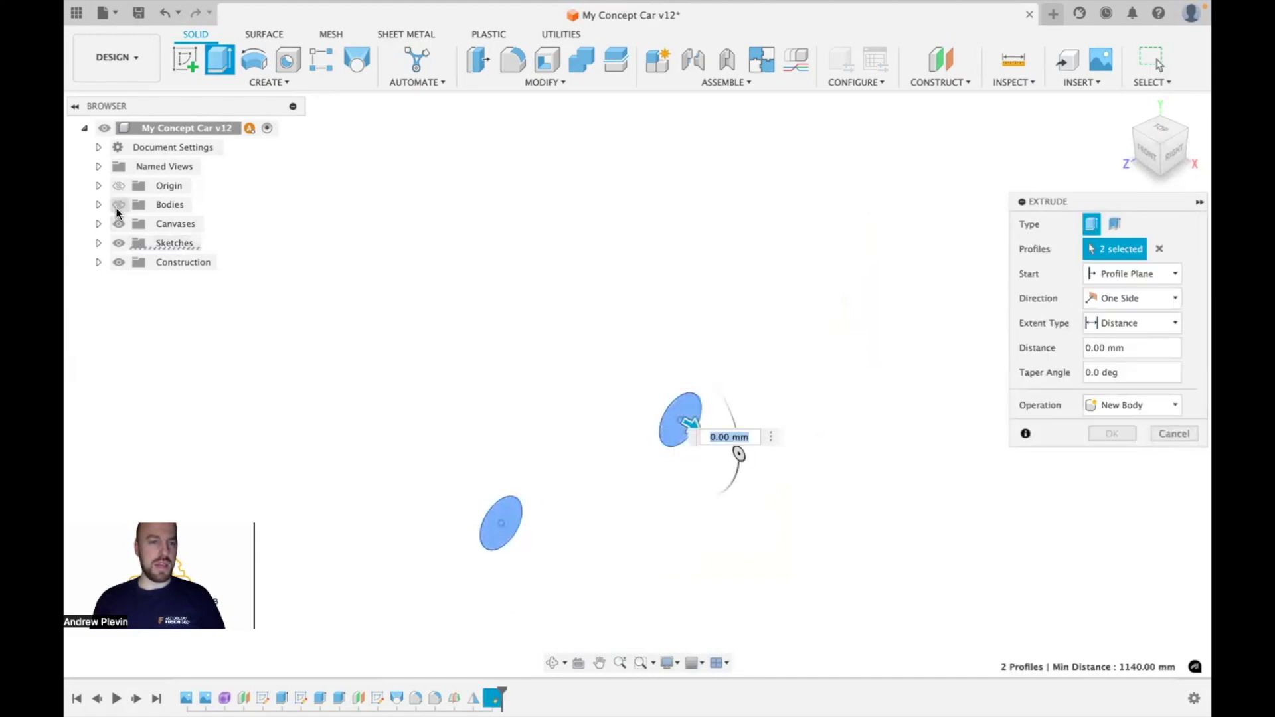
{"action": "left_click", "coordinate": [118, 205]}
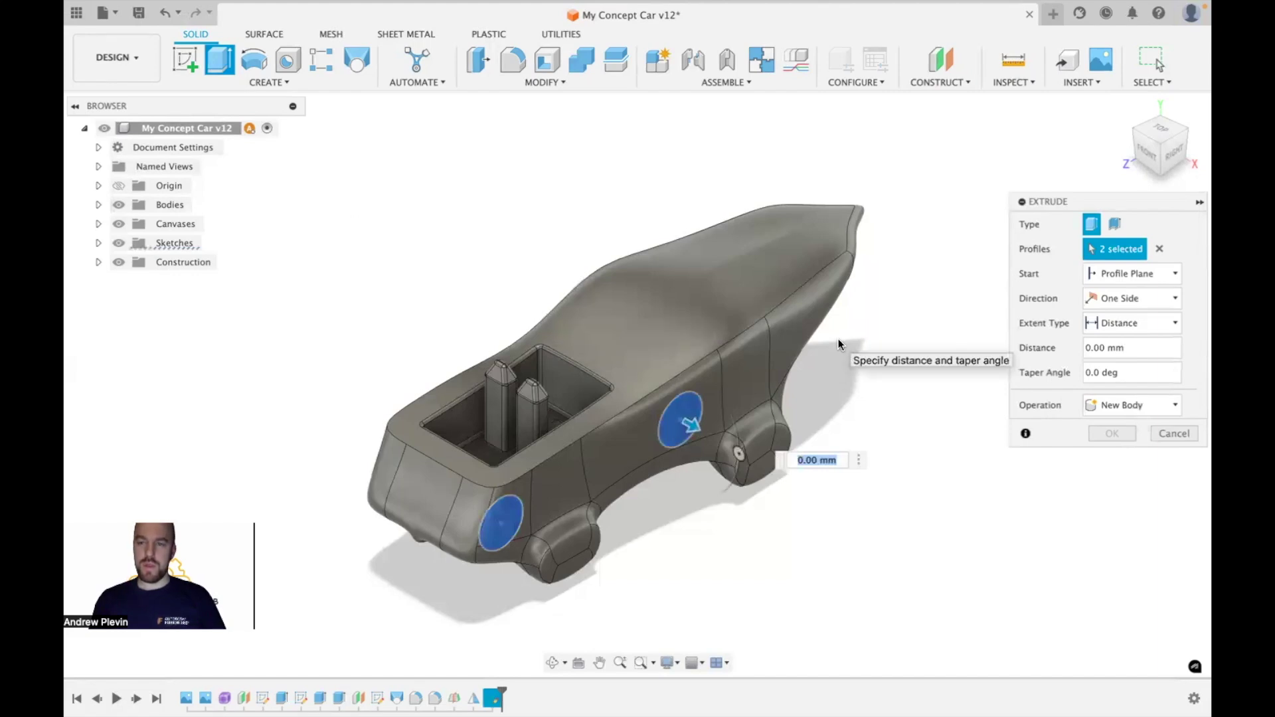
- Set the extrusion to symmetric with an offset start and a 100 mm distance, keeping the Cut operation
{"action": "left_click", "coordinate": [1110, 299]}
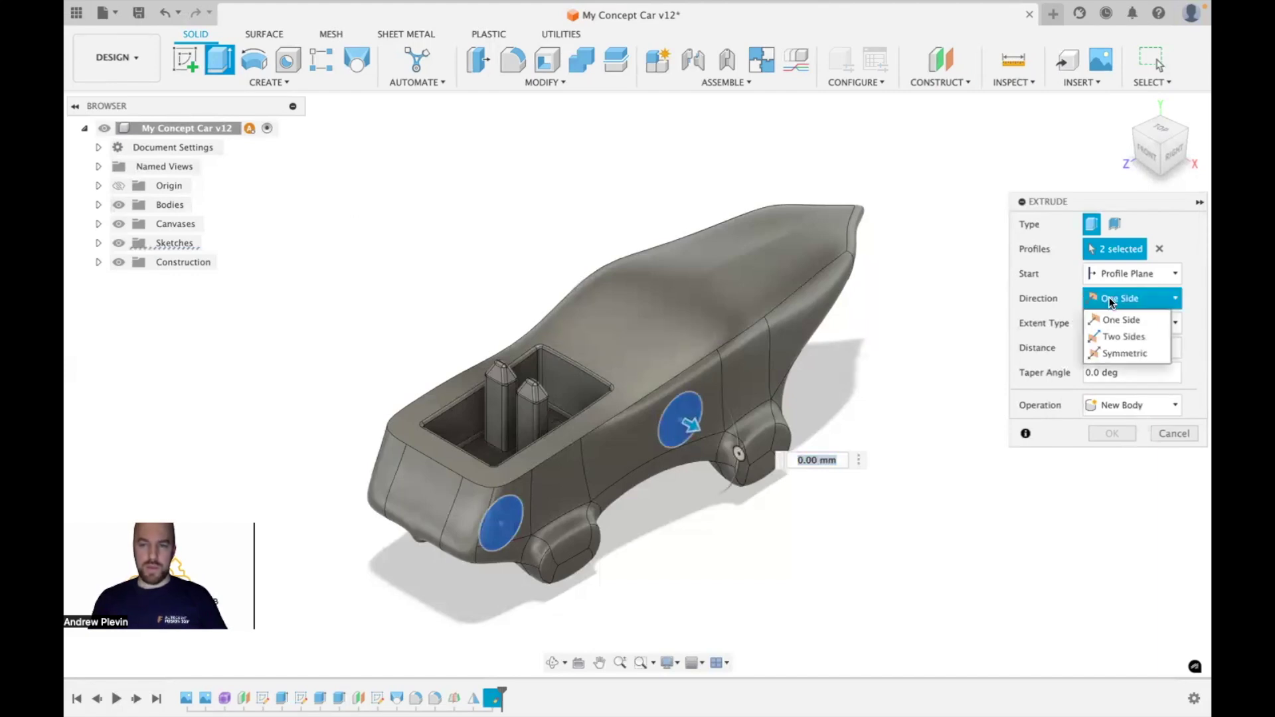
{"action": "left_click", "coordinate": [1123, 354]}
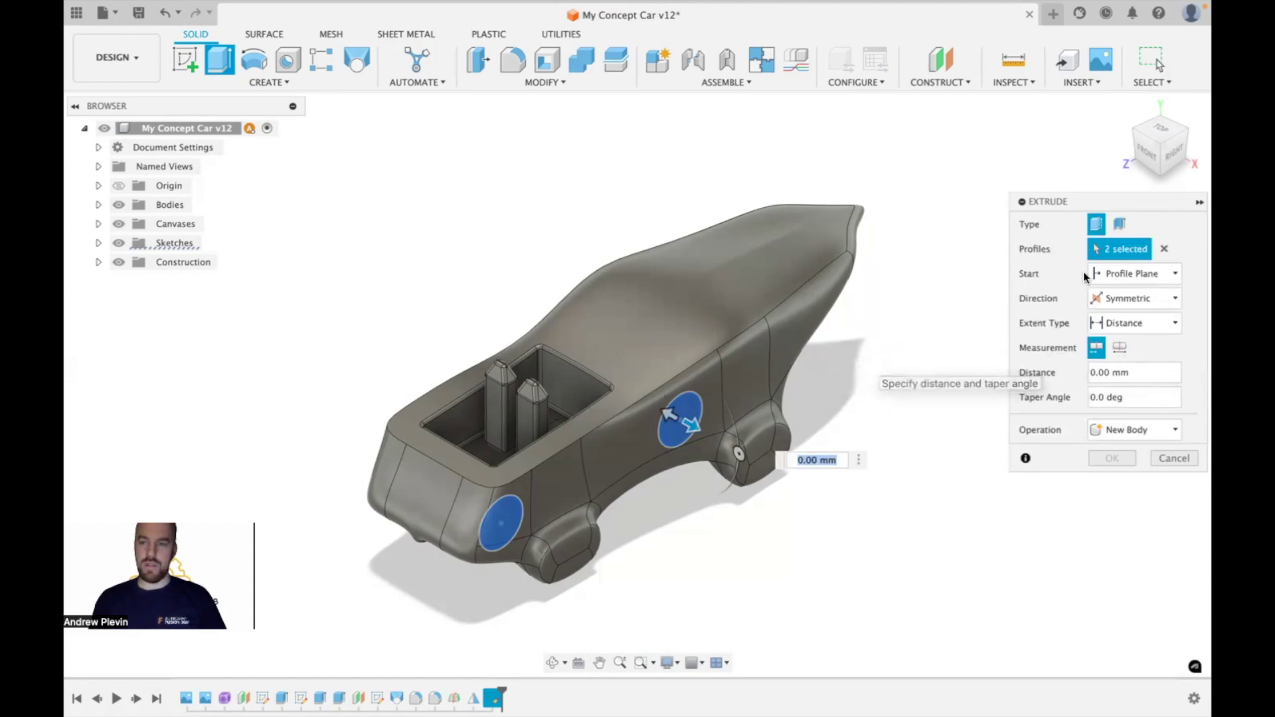
{"action": "left_click", "coordinate": [1121, 275]}
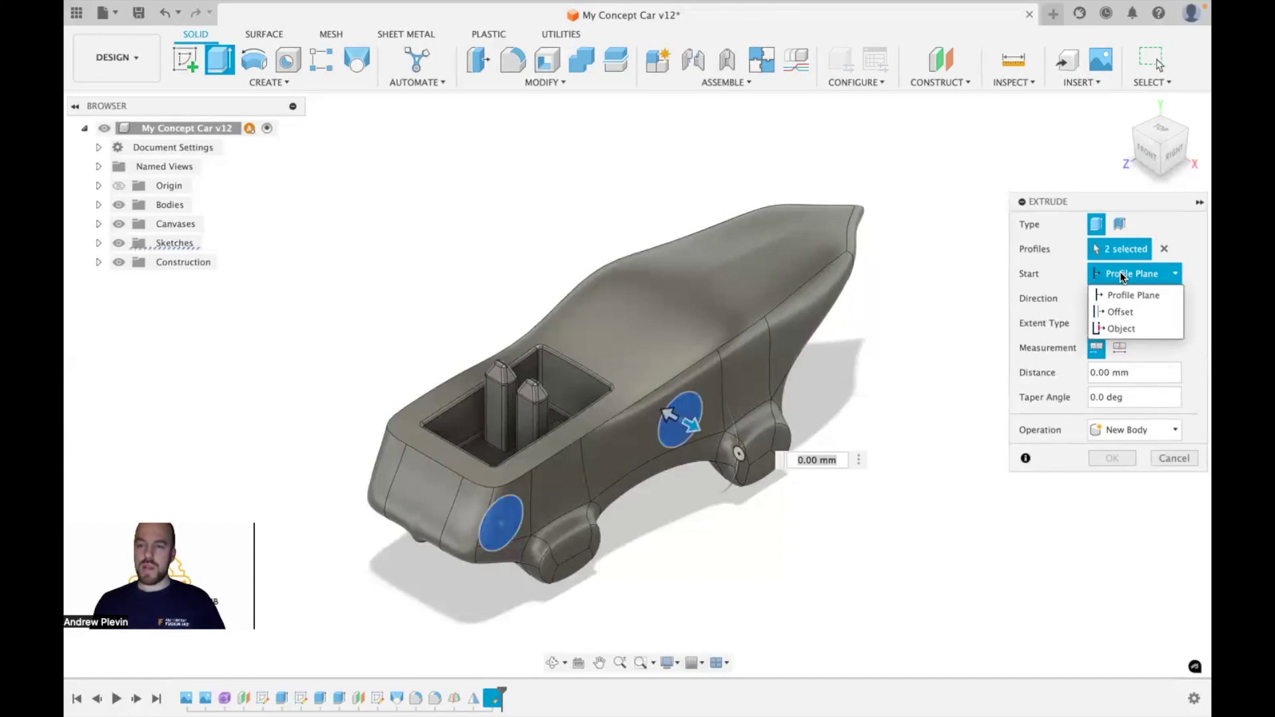
{"action": "left_click", "coordinate": [1125, 309]}
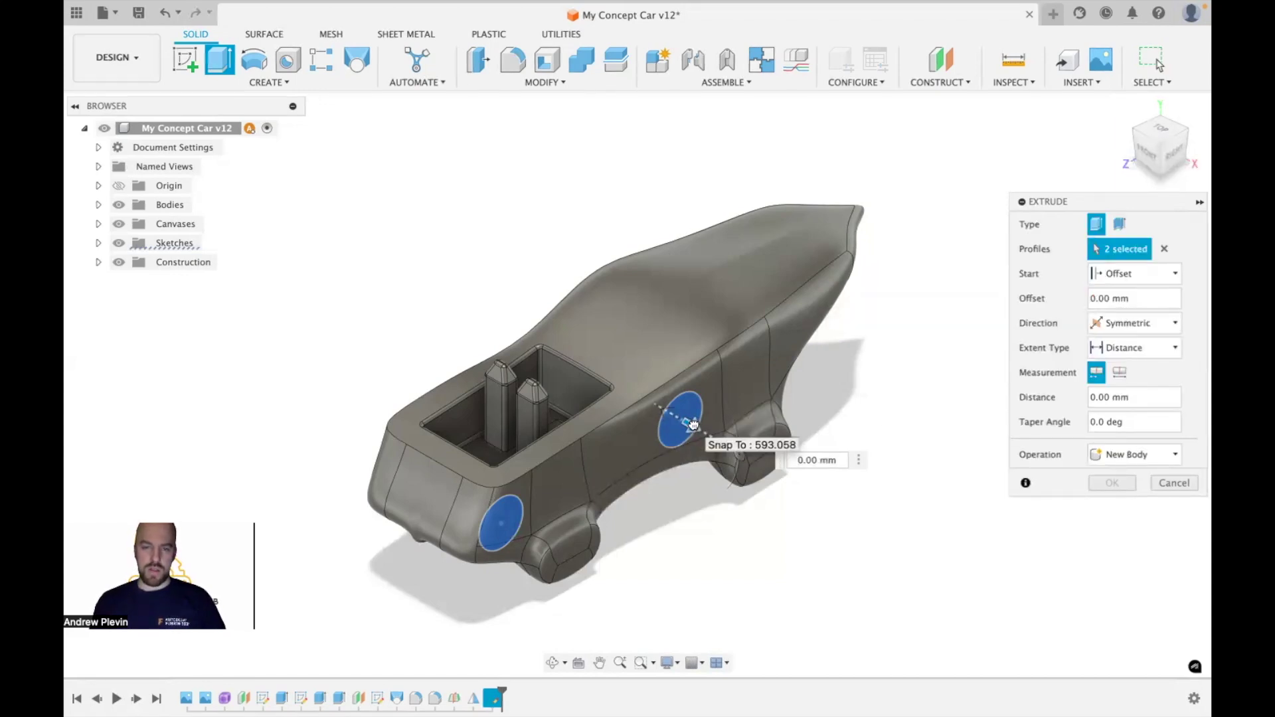
{"action": "type", "text": "100"}
{"action": "key", "text": "Return"}
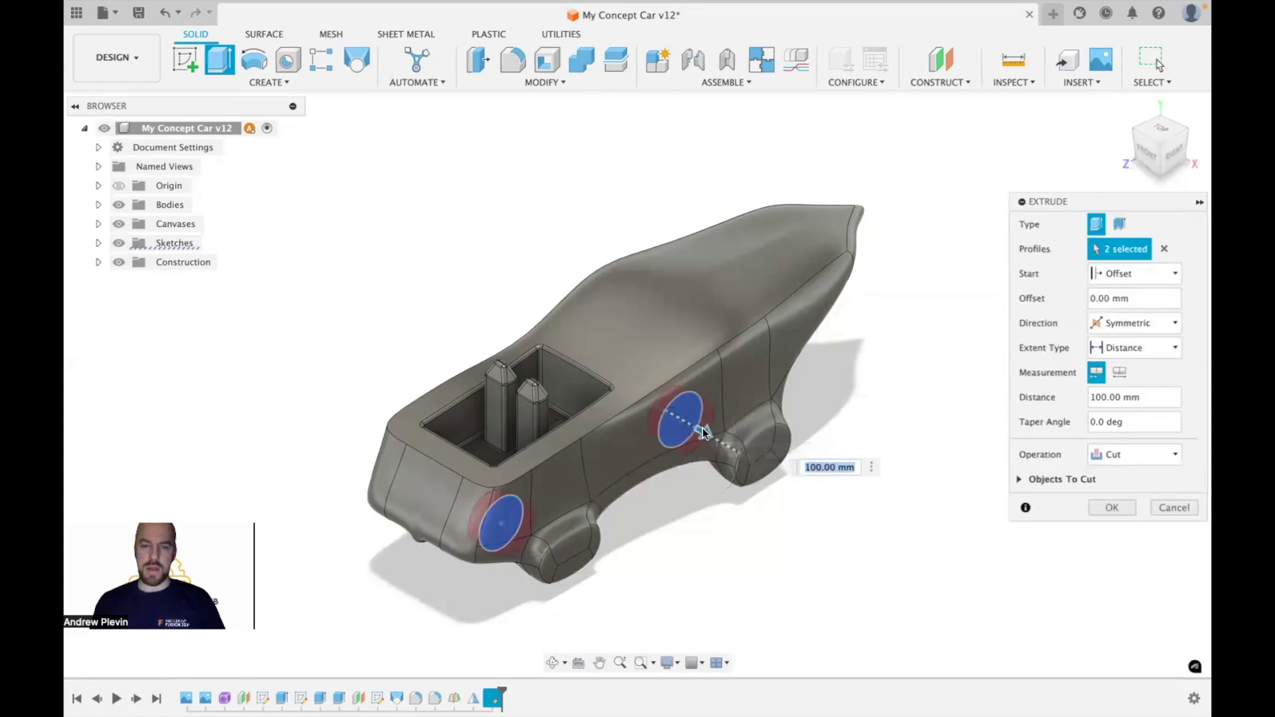
{"action": "left_click", "coordinate": [1122, 456]}
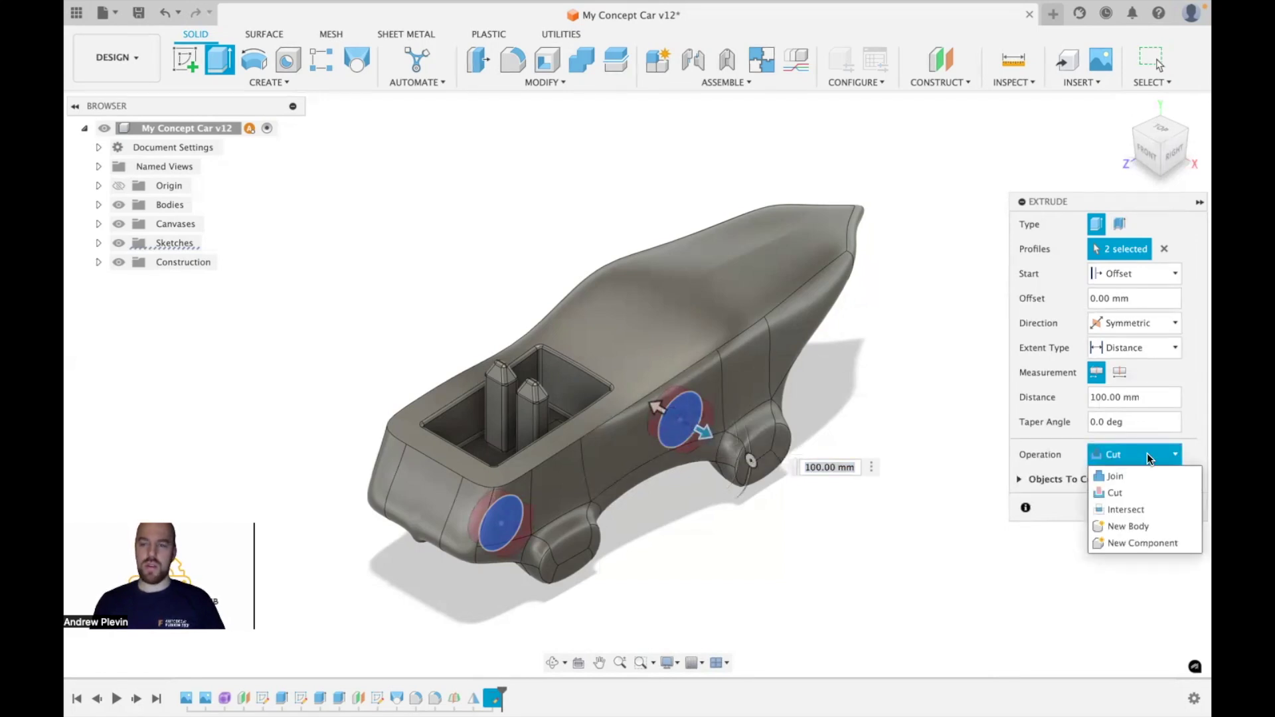
{"action": "left_click", "coordinate": [1147, 457]}
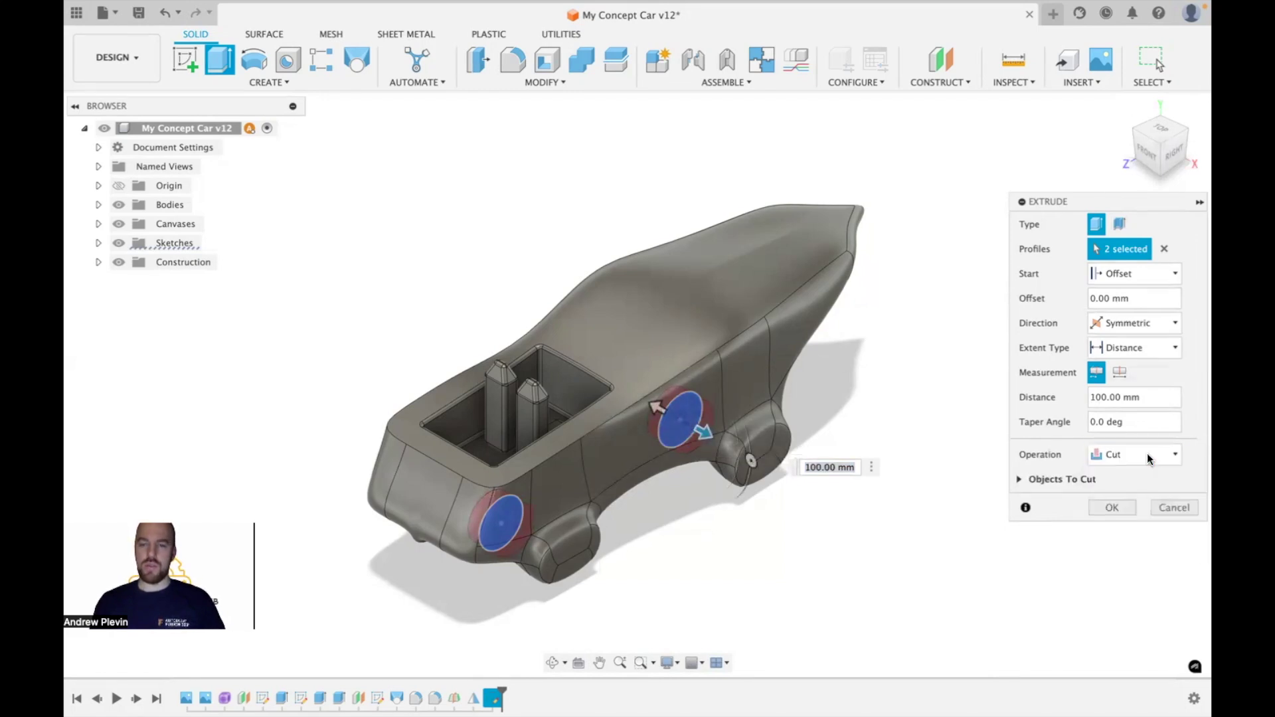
- Try a 500 mm start offset for the wheel extrusion and check its position from the top-front view
{"action": "left_click", "coordinate": [1090, 296]}
{"action": "type", "text": "50"}
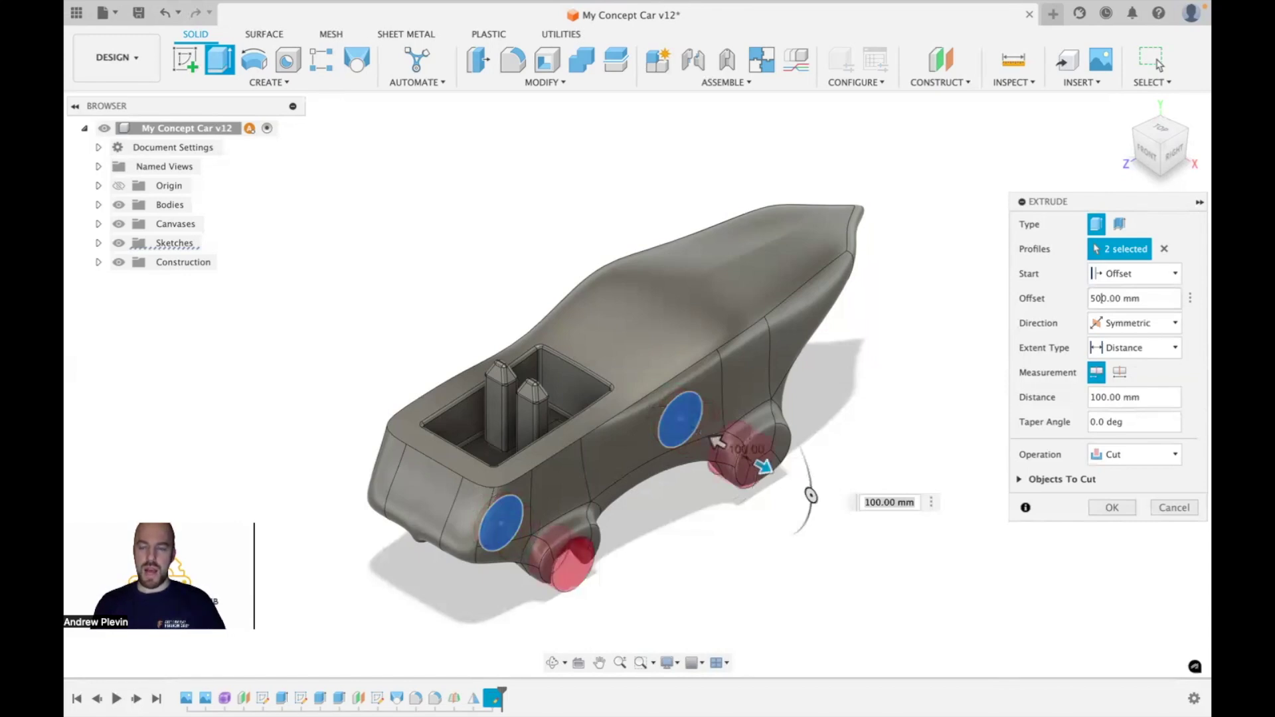
{"action": "left_click", "coordinate": [1144, 142]}
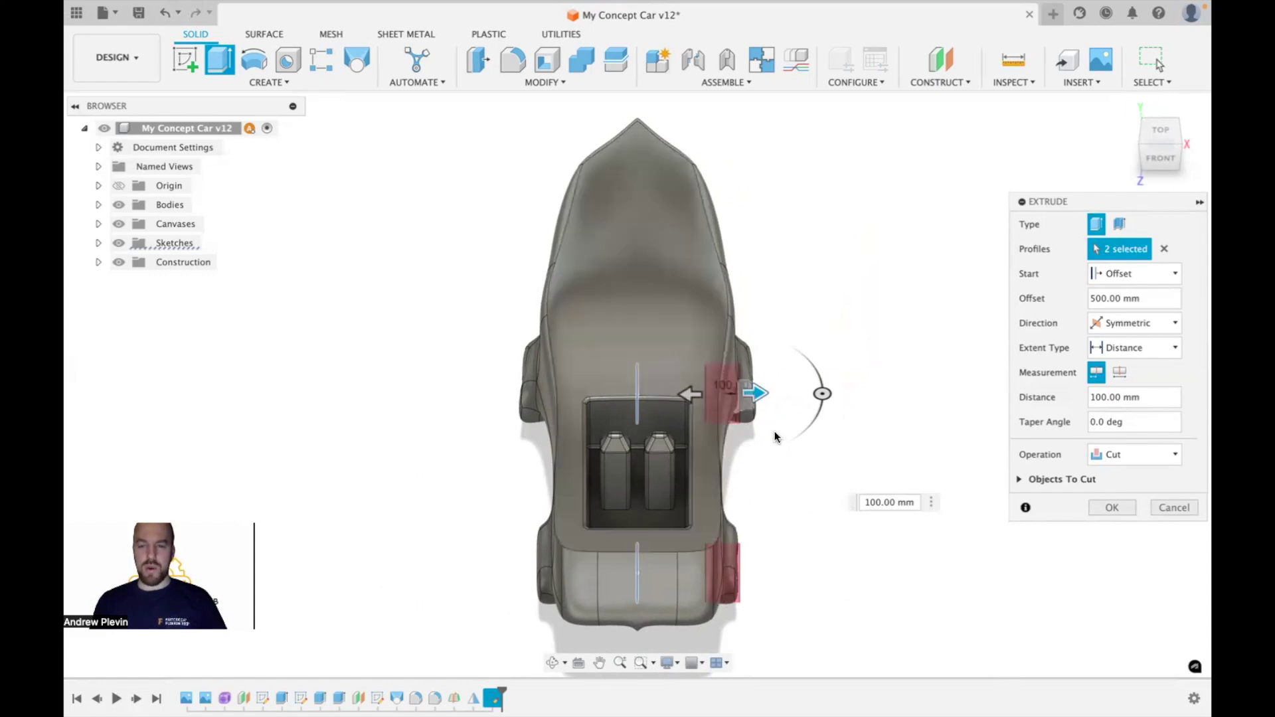
- Set the extrusion's start offset to 650 mm
{"action": "left_click", "coordinate": [1099, 299]}
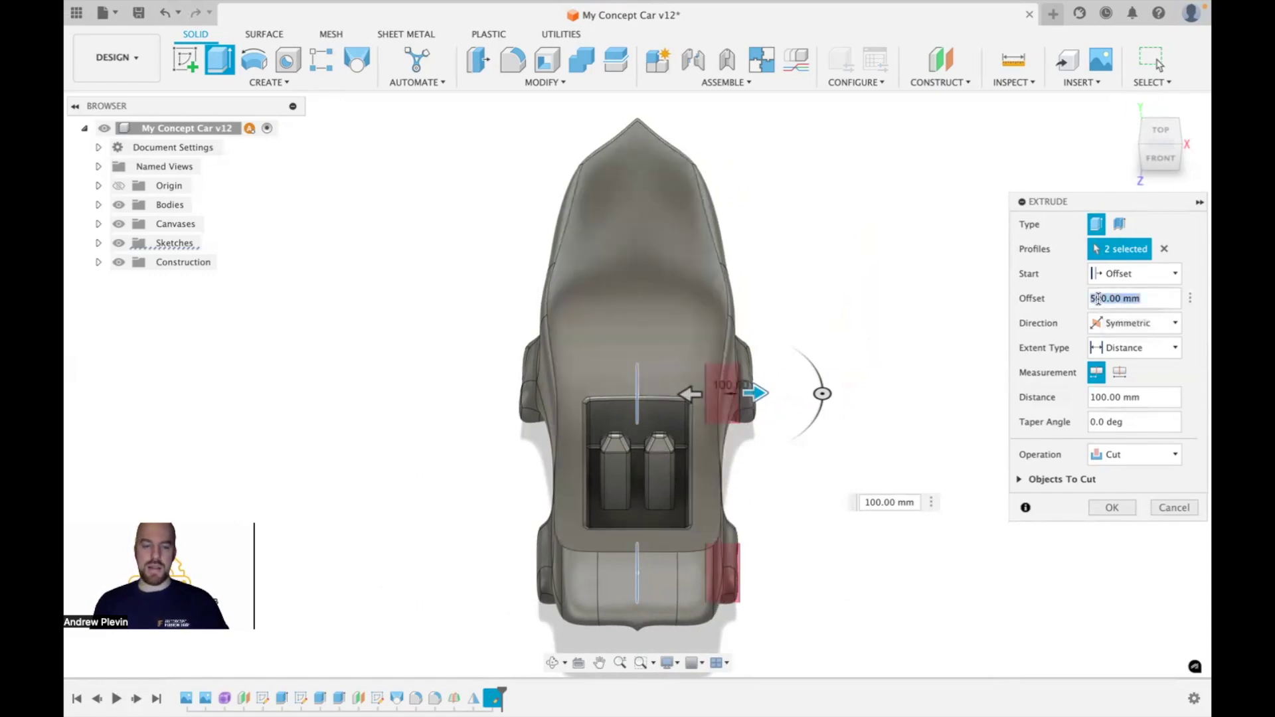
{"action": "type", "text": "600"}
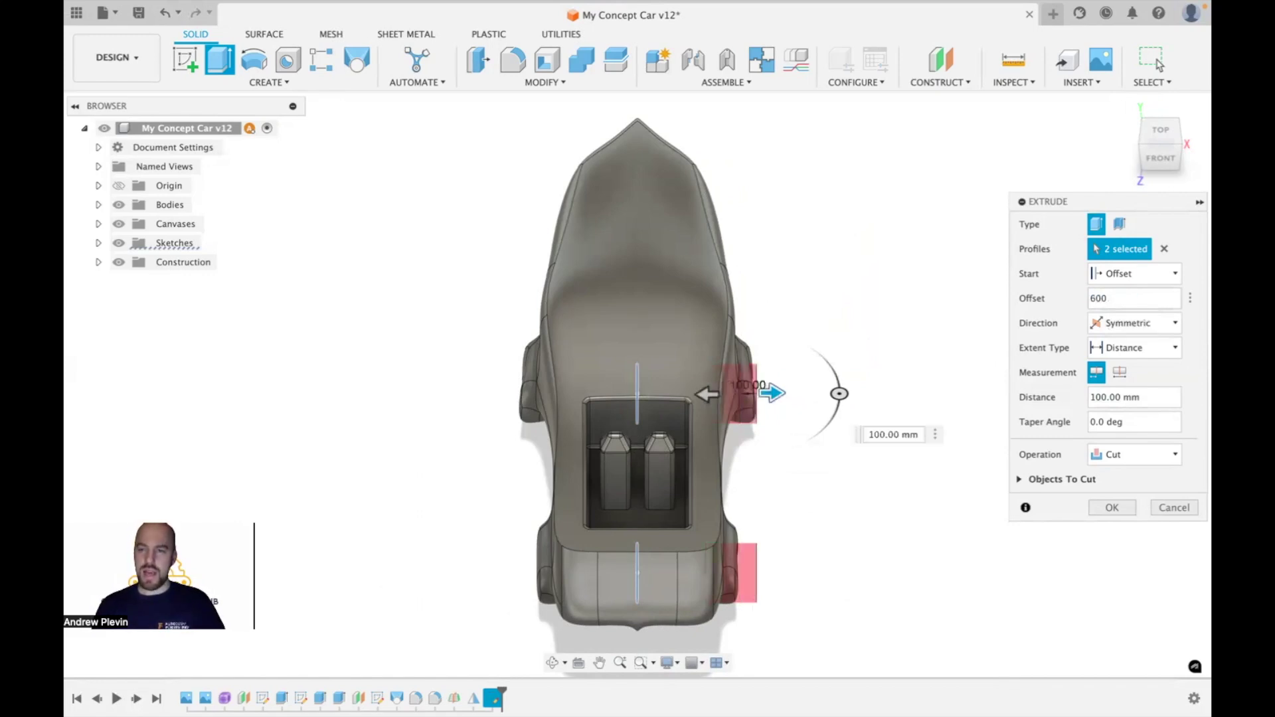
{"action": "key", "text": "BackSpace"}
{"action": "key", "text": "BackSpace"}
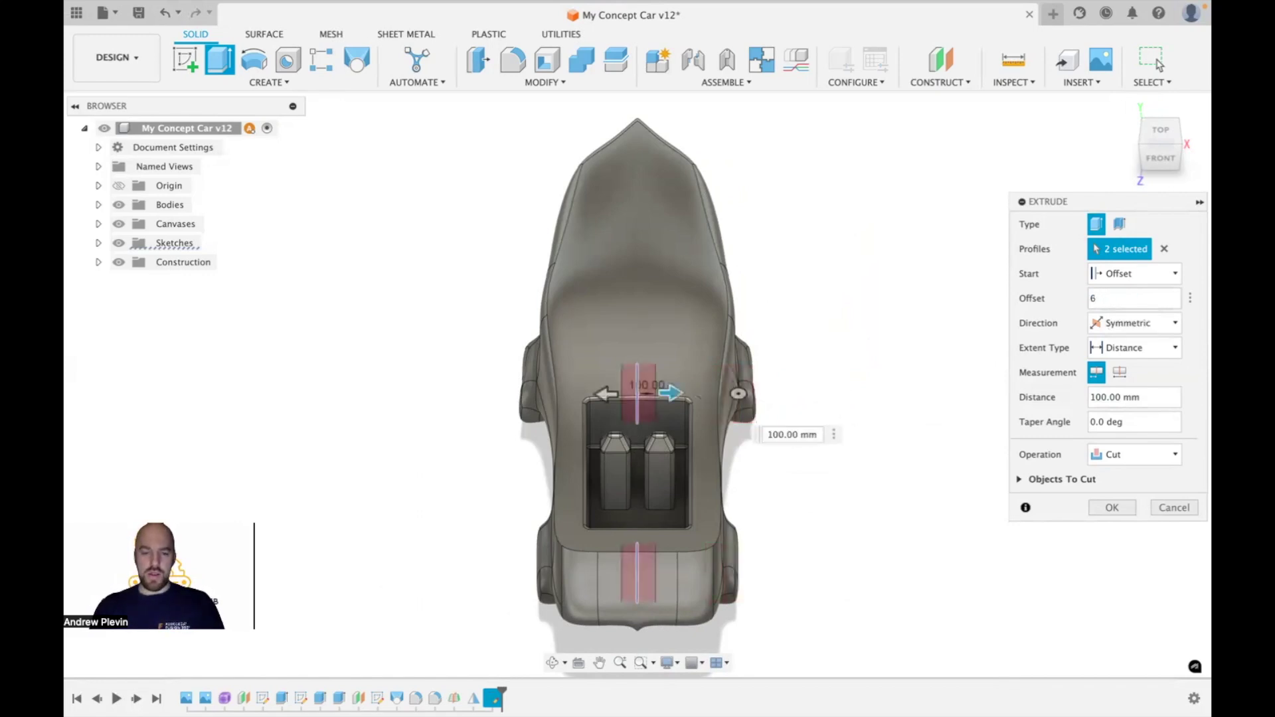
{"action": "type", "text": "50"}
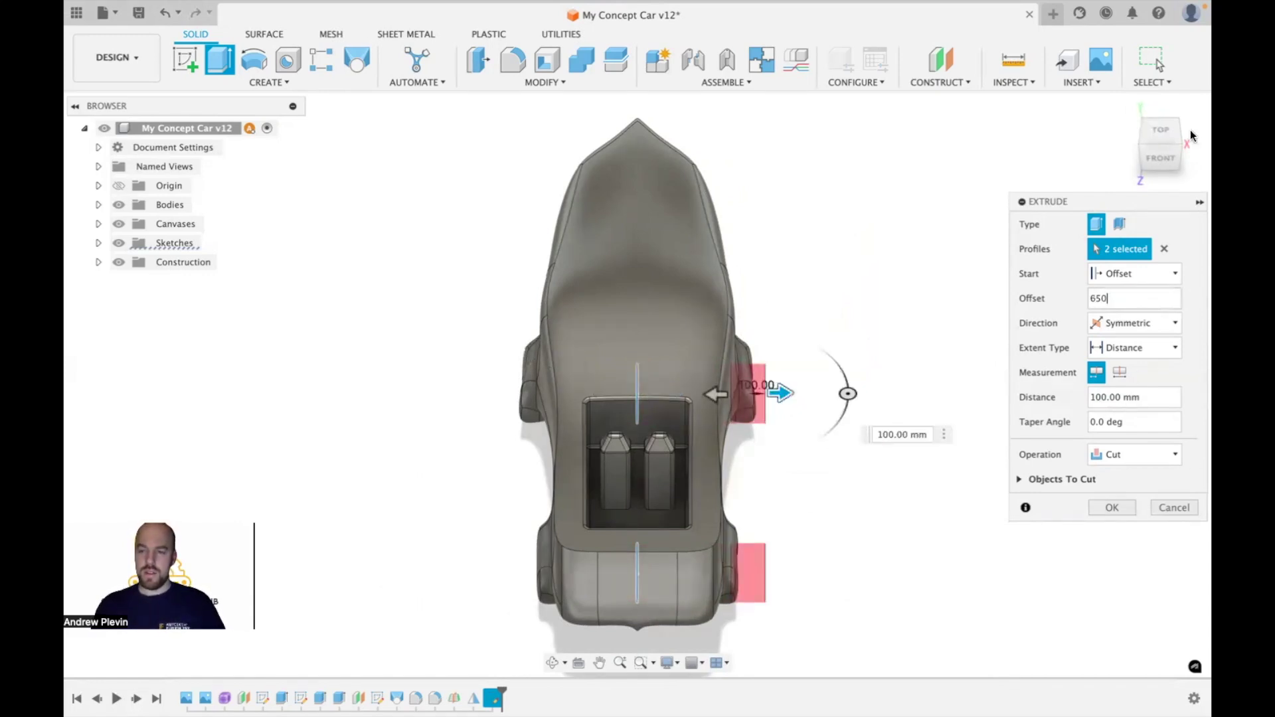
- Complete the symmetric offset Cut of both wheel circles through the car's wheel arches
{"action": "left_click", "coordinate": [1180, 151]}
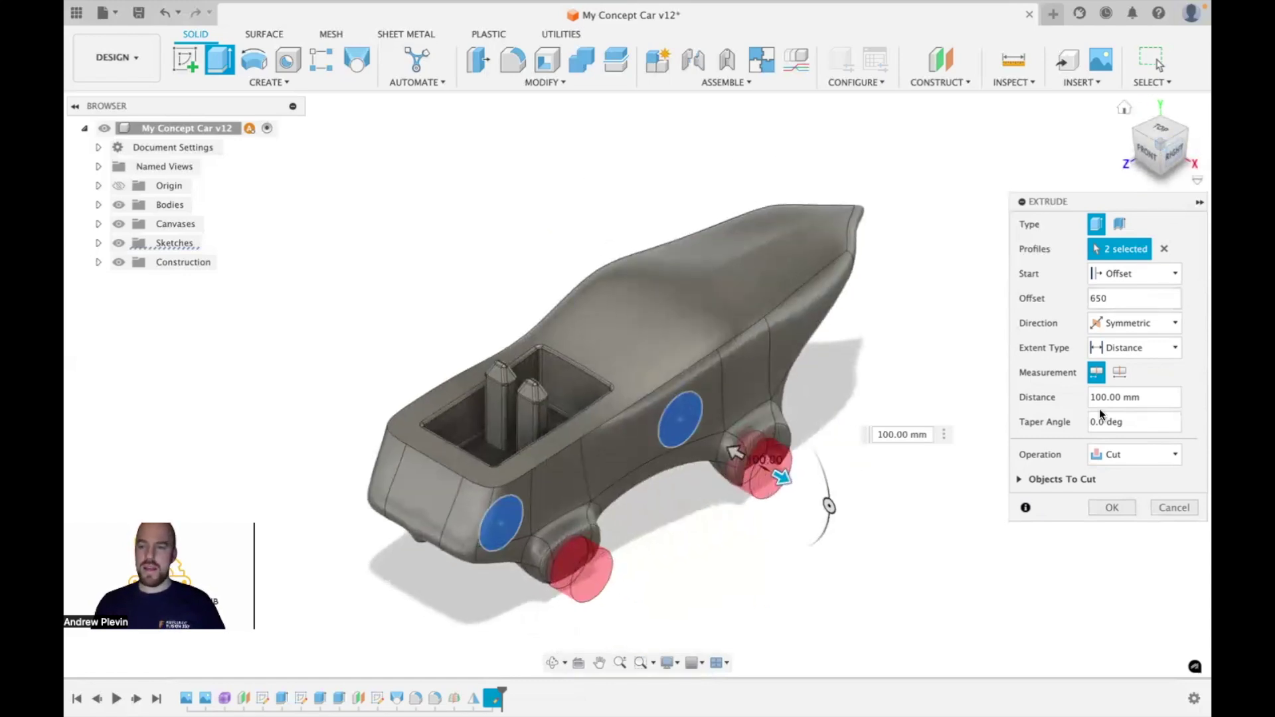
{"action": "left_click", "coordinate": [1108, 505]}
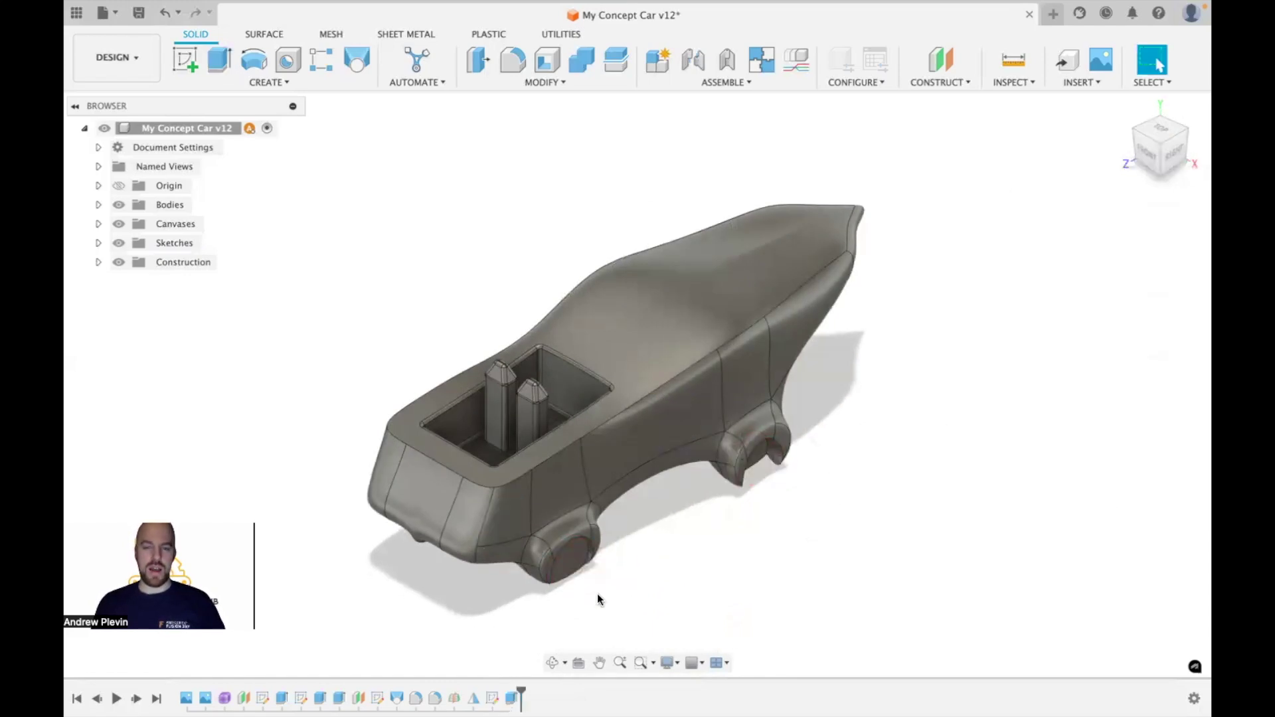
- Extrude the flat face inside the wheel recess by -50 mm as a Cut to deepen it
{"action": "left_click", "coordinate": [553, 663]}
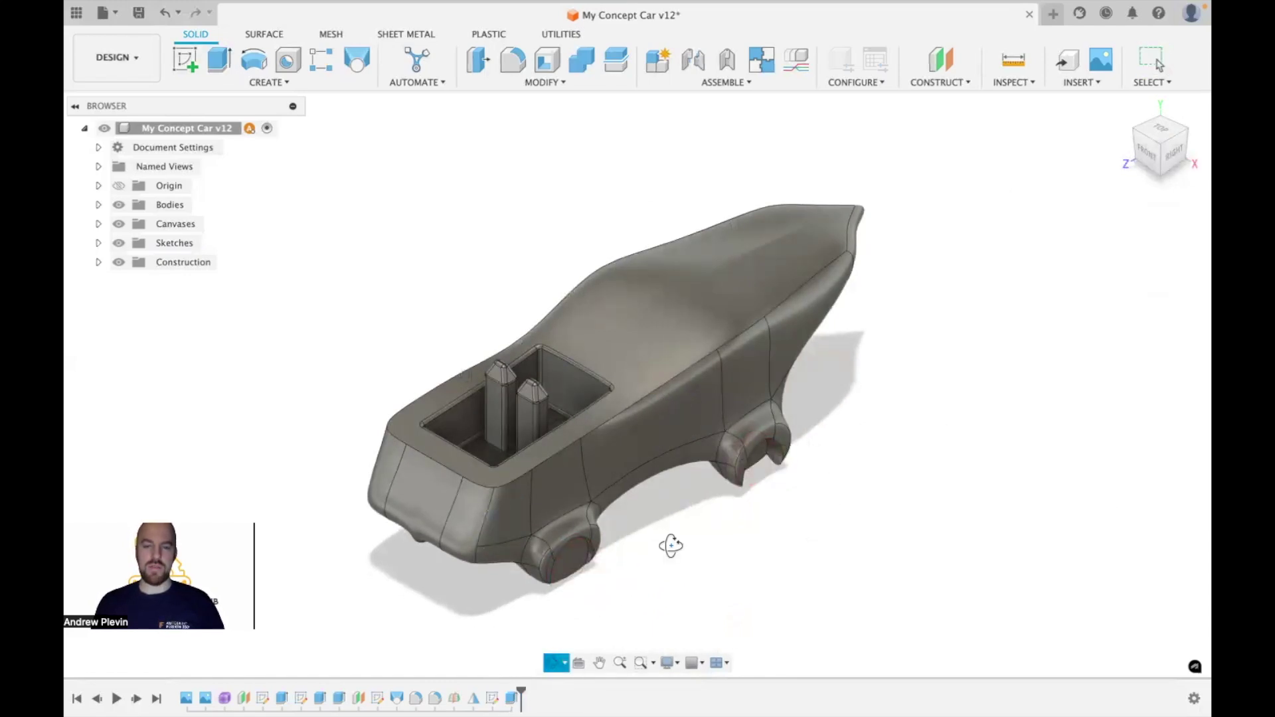
{"action": "left_click_drag", "start_coordinate": [671, 543], "coordinate": [671, 517]}
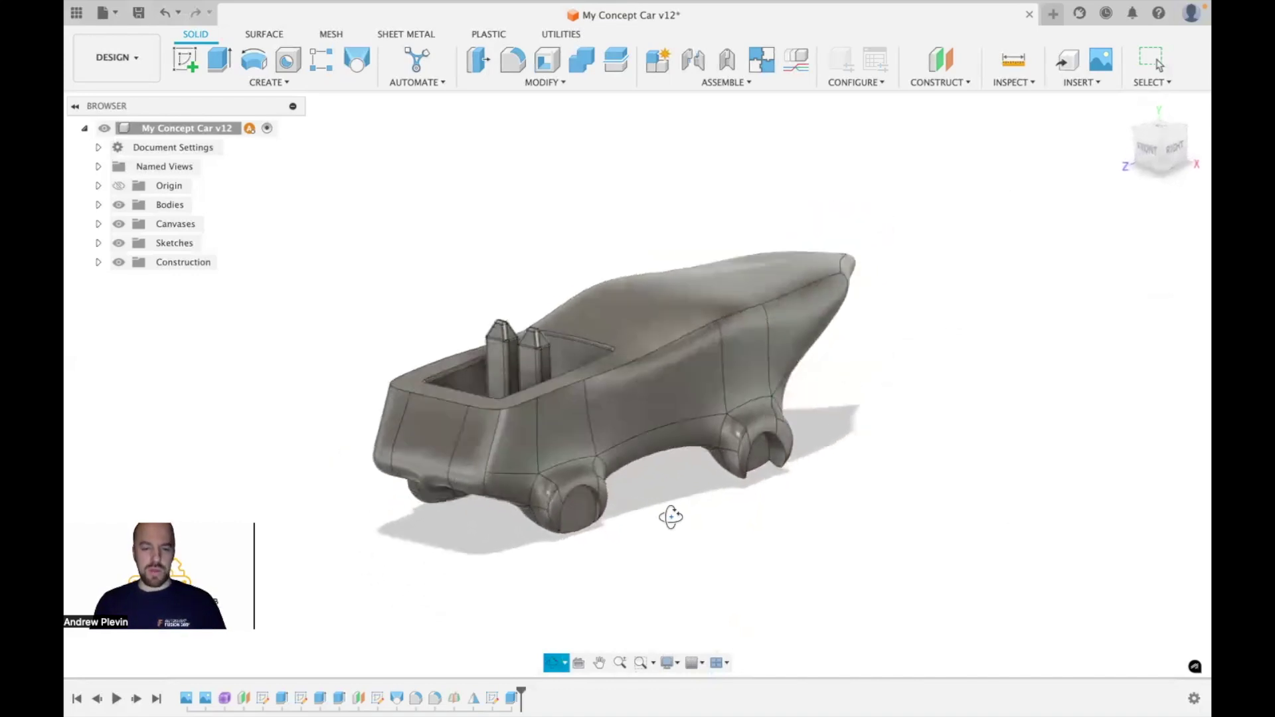
{"action": "key", "text": "Escape"}
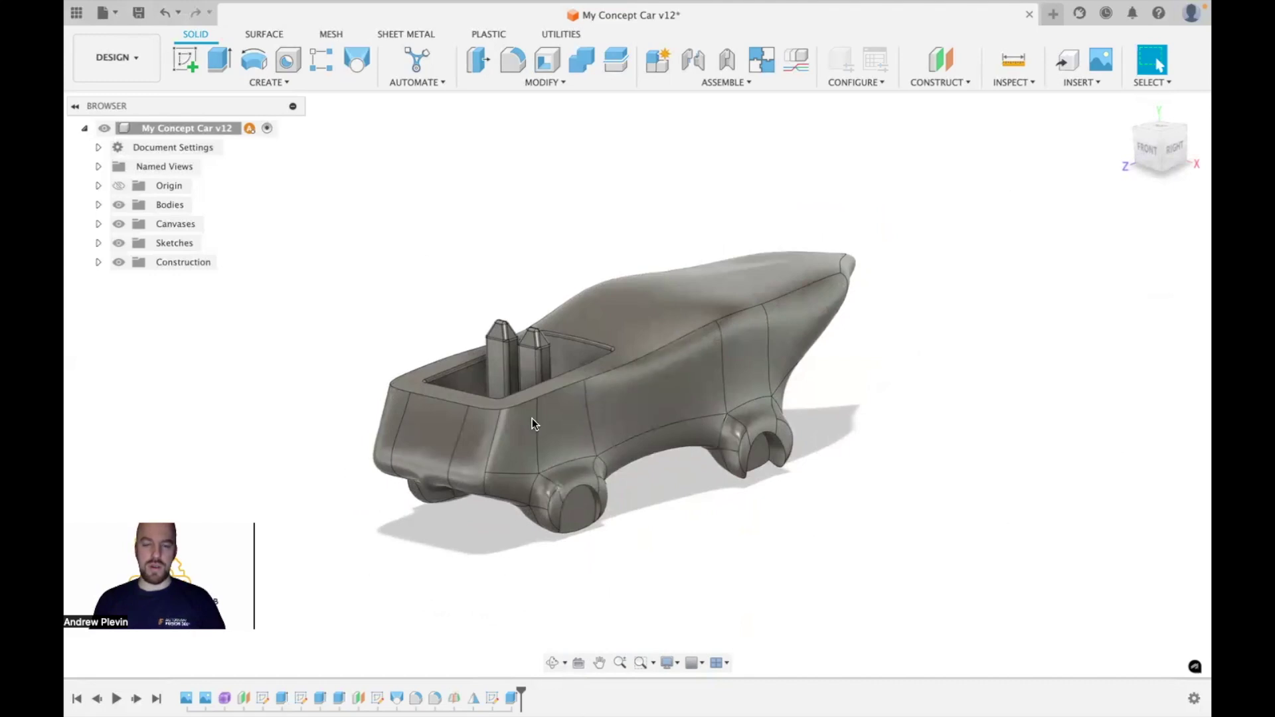
{"action": "left_click", "coordinate": [219, 60]}
{"action": "left_click", "coordinate": [578, 509]}
{"action": "type", "text": "-50"}
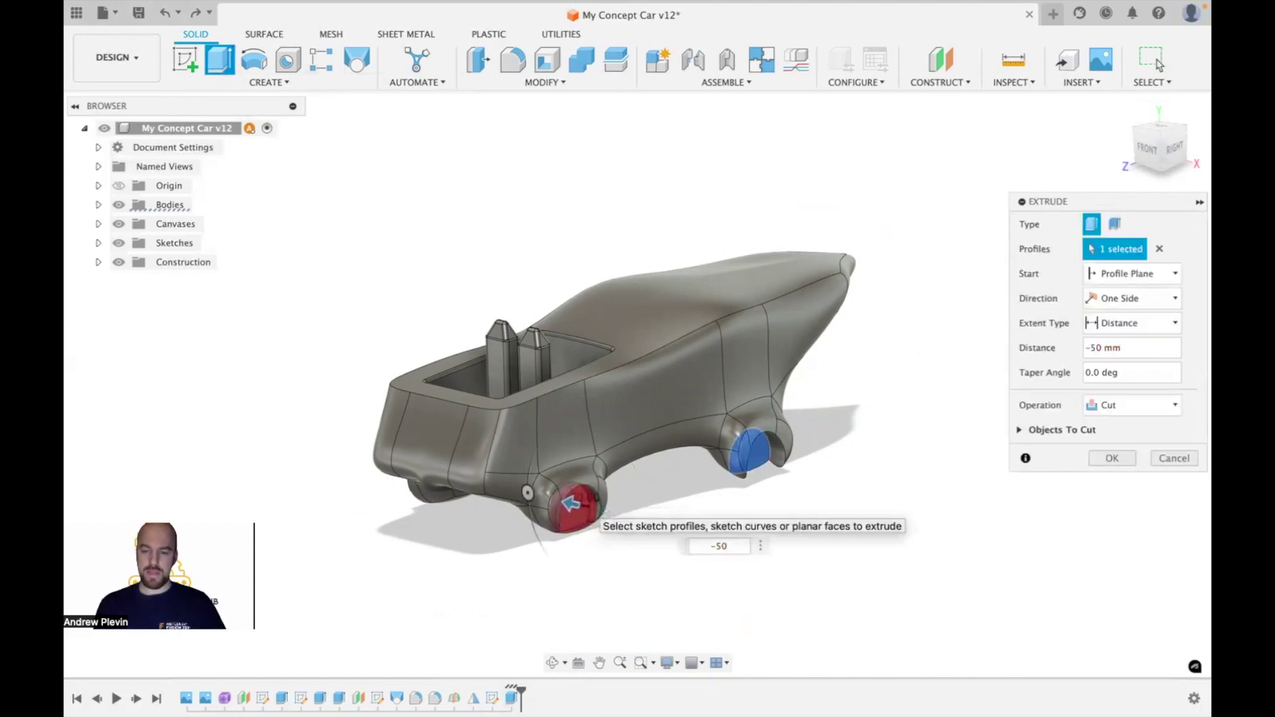
{"action": "key", "text": "Return"}
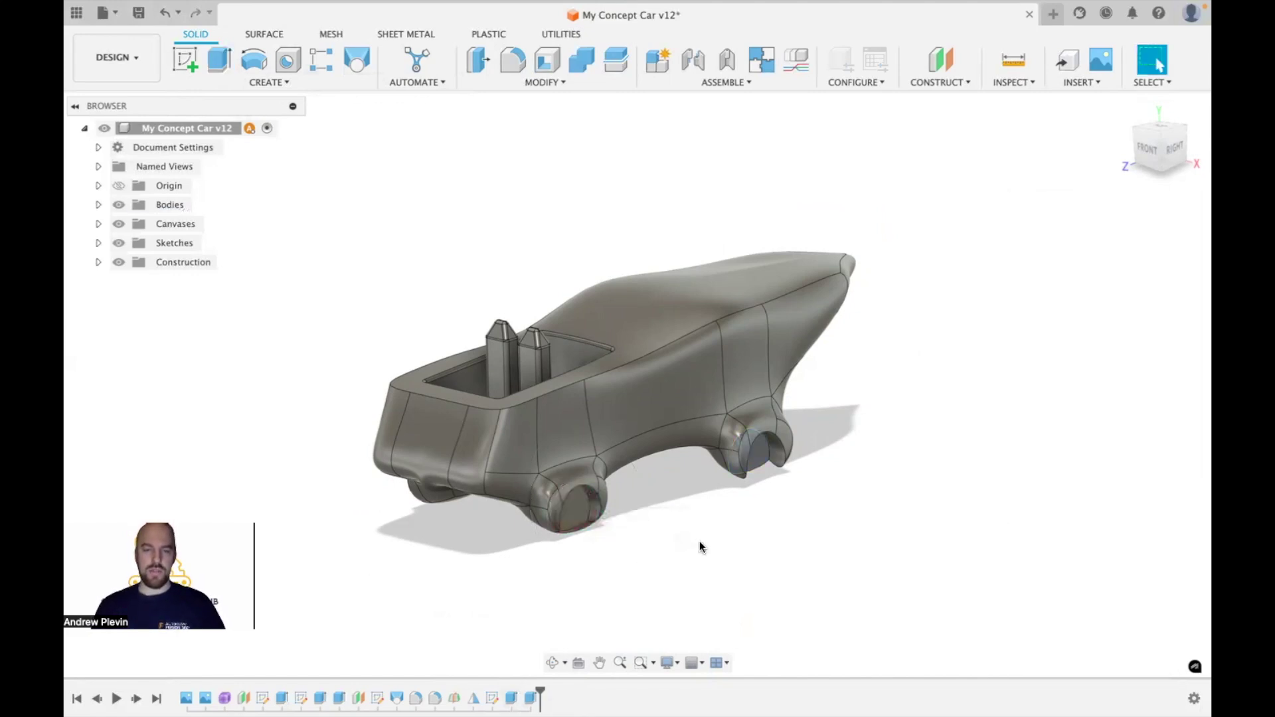